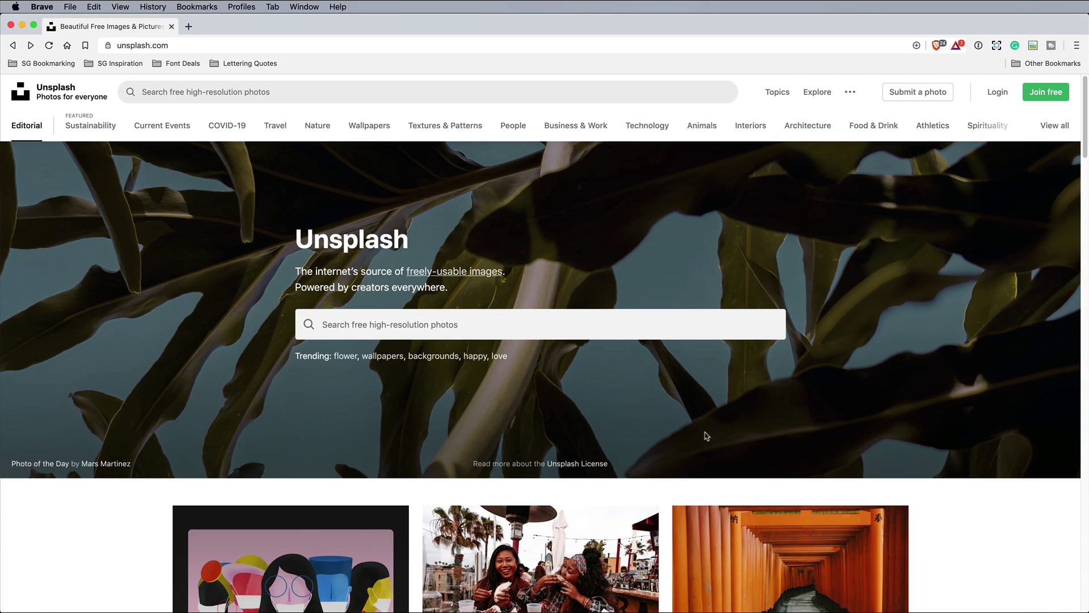
Step: Copy the Unsplash taco photo to the clipboard and minimize the Brave browser
scroll(605, 368, "down", 10)
left_click(562, 309)
right_click(559, 311)
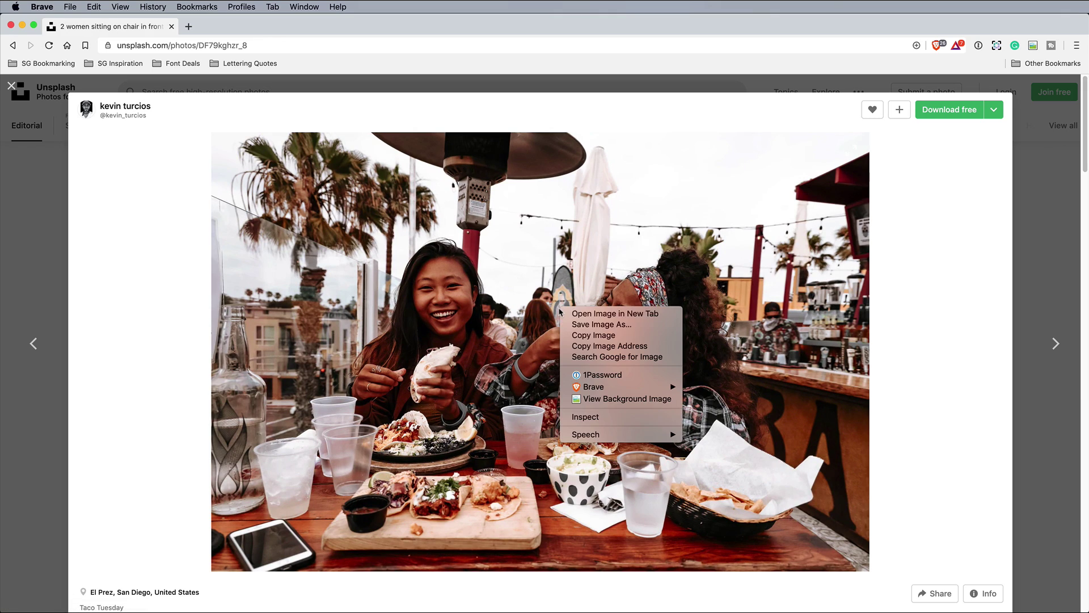
left_click(594, 334)
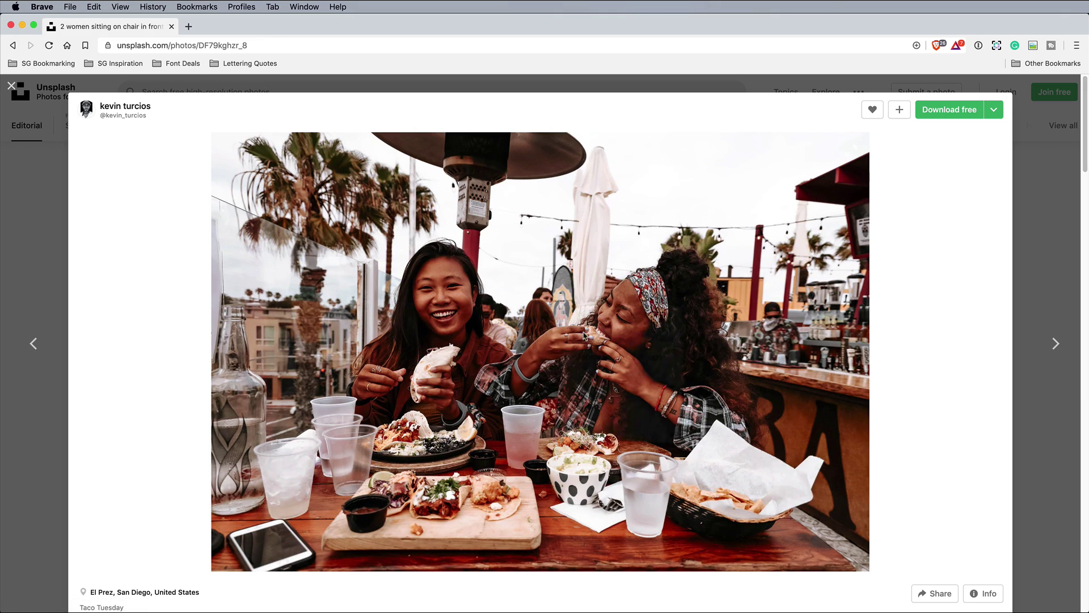
left_click(21, 26)
Step: Create a 2250 × 1500 clipboard-sized document, paste the taco photo, and convert Layer 1 to a smart object
key("super+n")
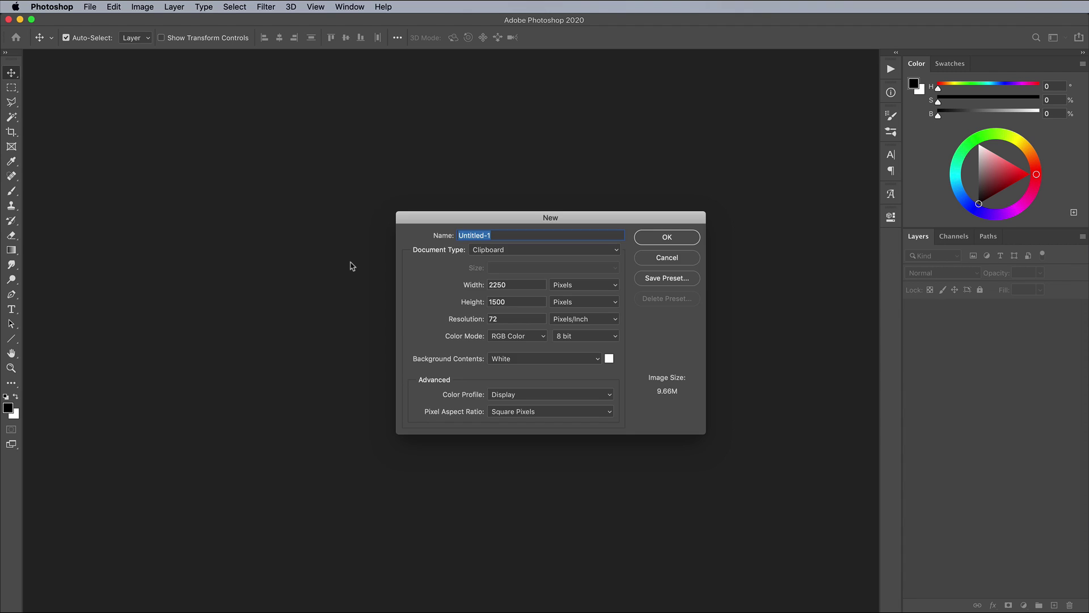
key("Return")
key("super+v")
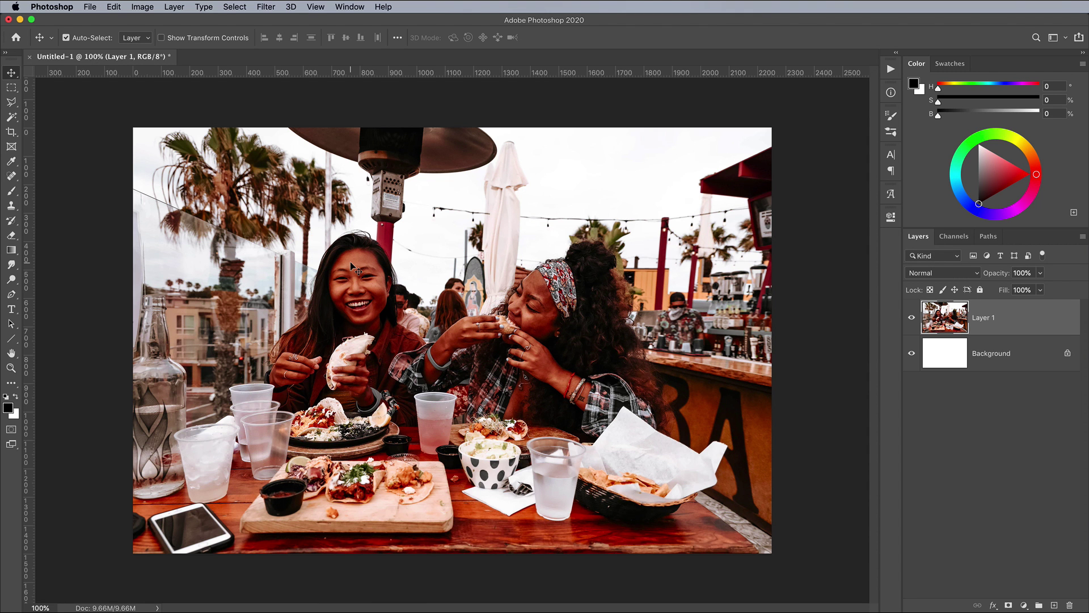
right_click(1014, 321)
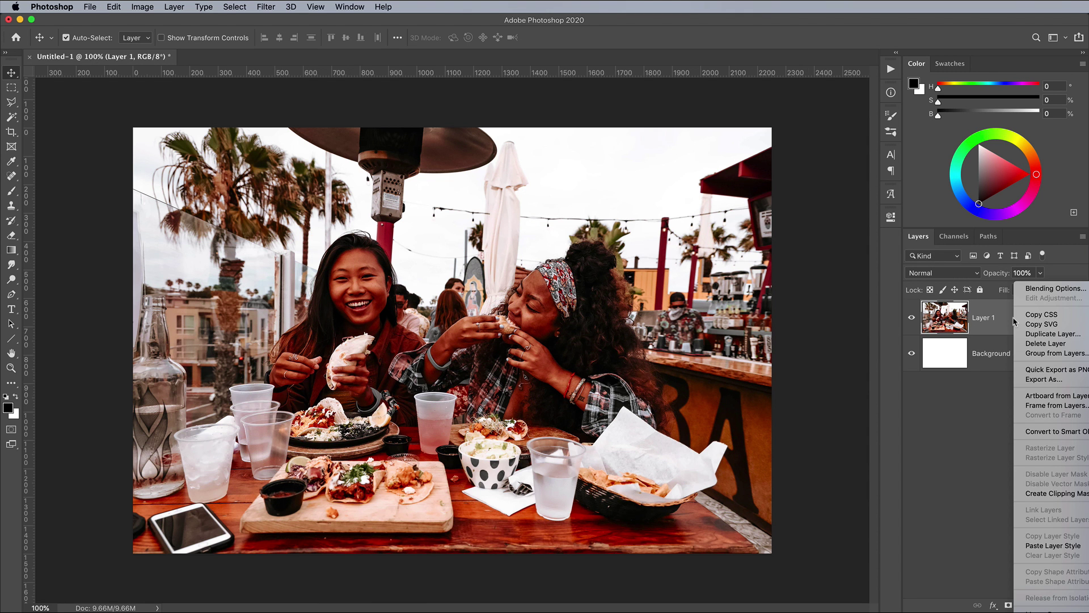
left_click(1038, 433)
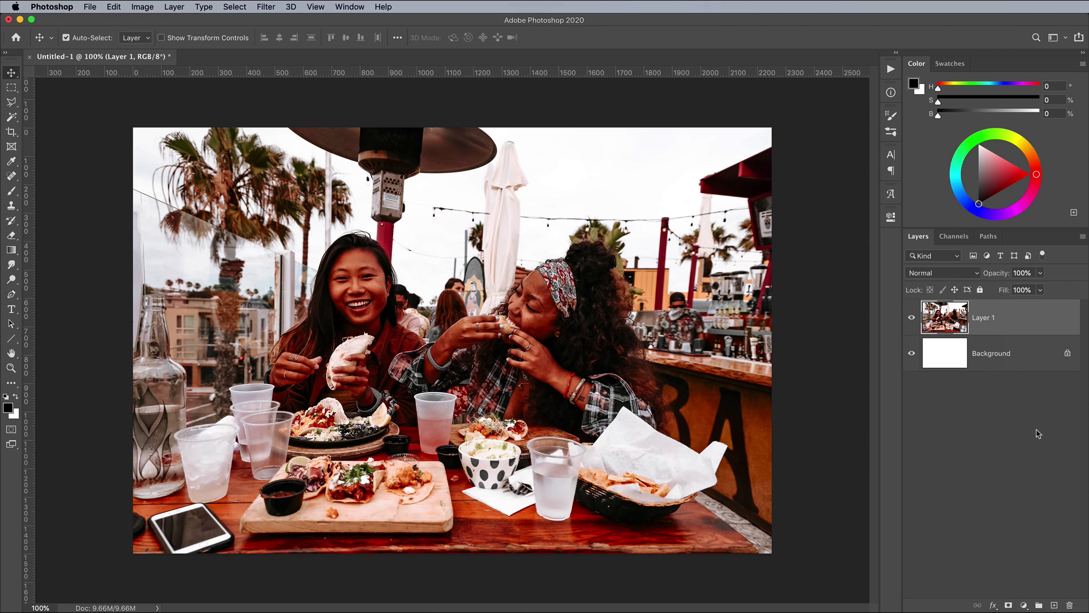
Step: Apply a 50-pixel Gaussian Blur to the taco smart object
left_click(275, 8)
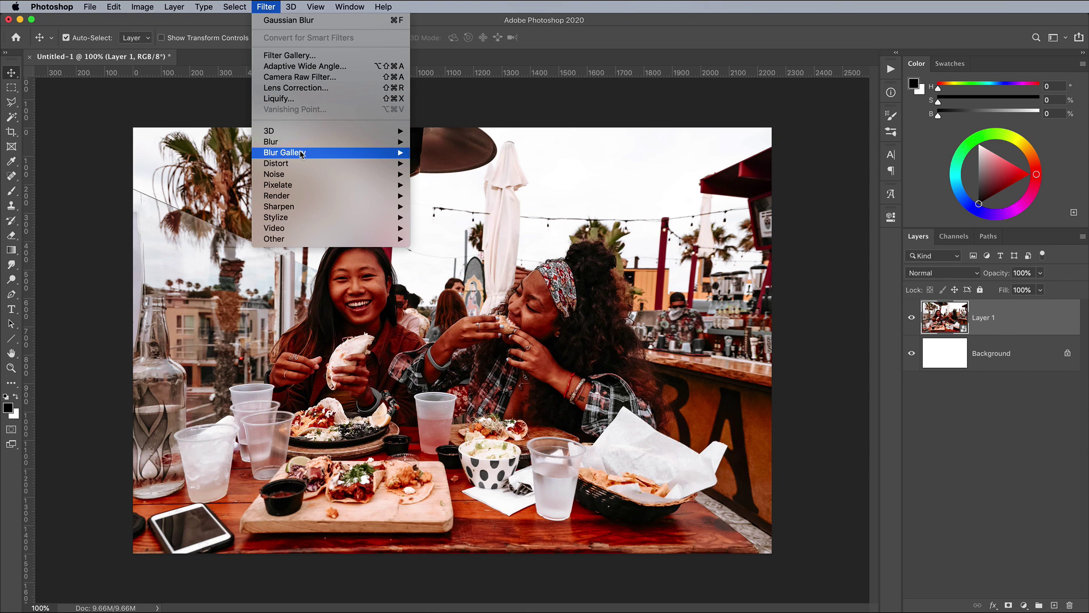
mouse_move(305, 145)
left_click(446, 185)
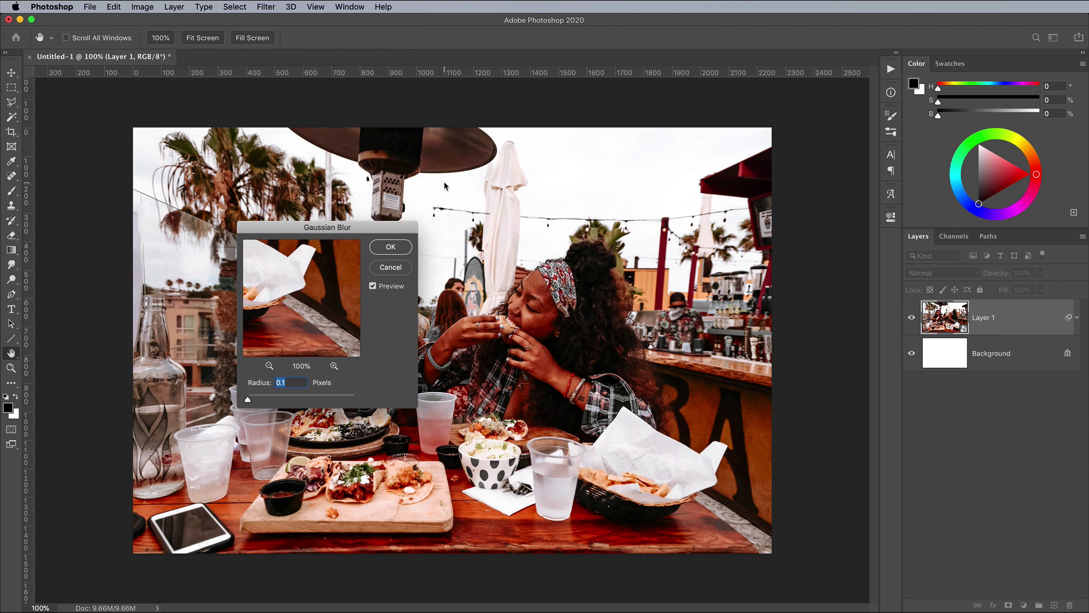
type("50")
key("Return")
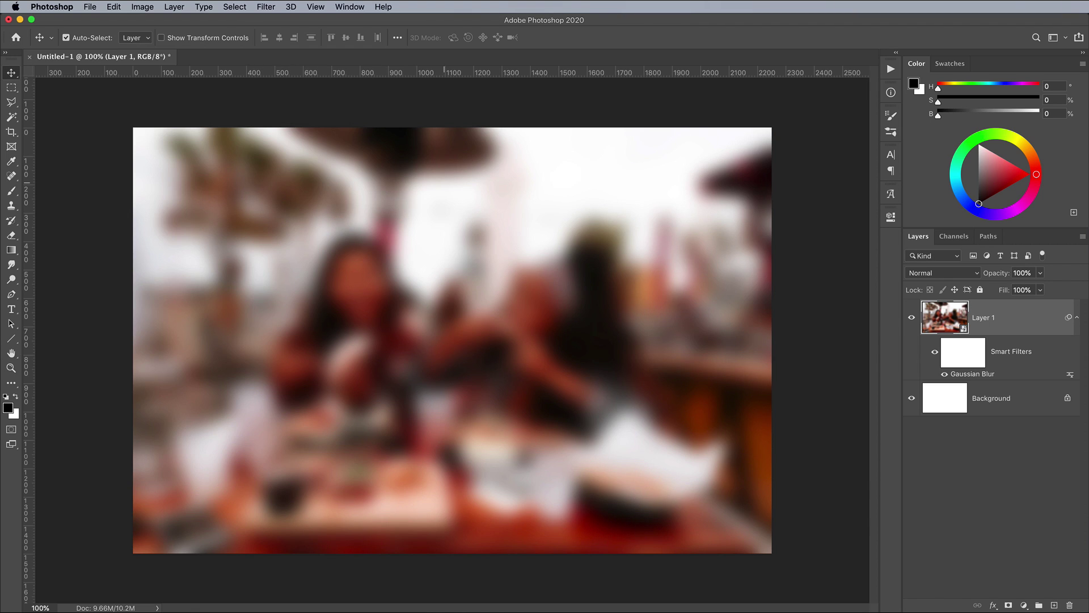
Step: Warp the blurred photo into flowing swirls with Liquify using a smaller brush
left_click(265, 7)
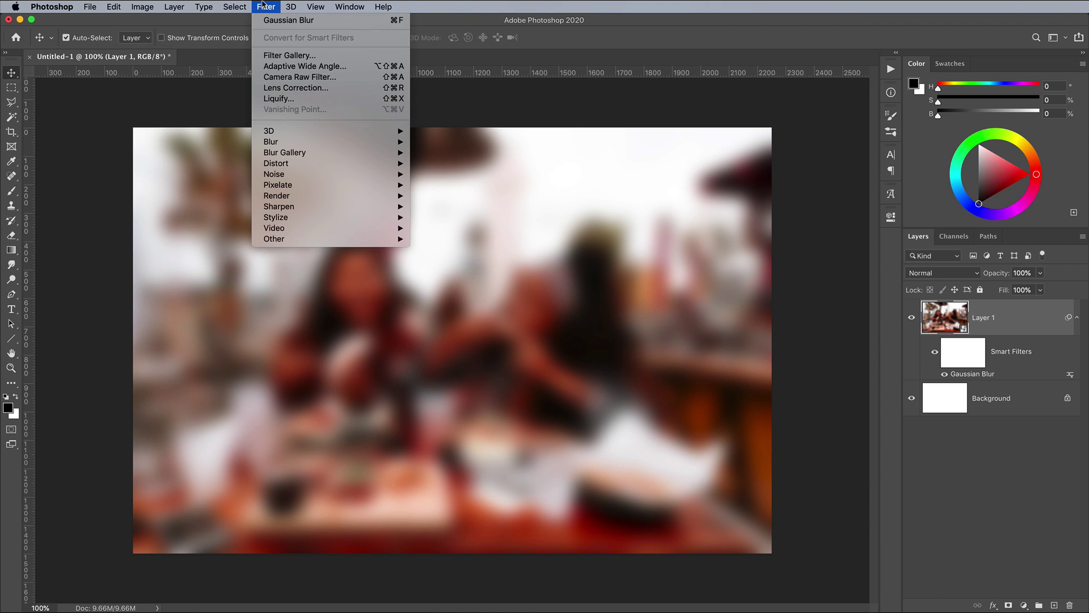
left_click(278, 99)
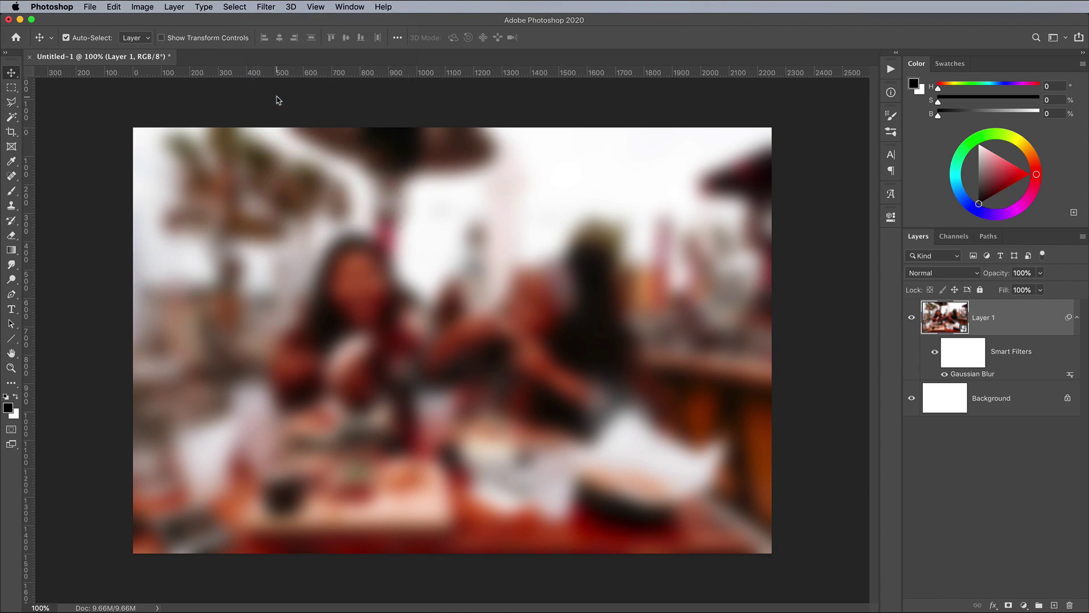
key("bracketleft")
key("bracketleft")
key("bracketleft")
key("bracketleft")
key("bracketleft")
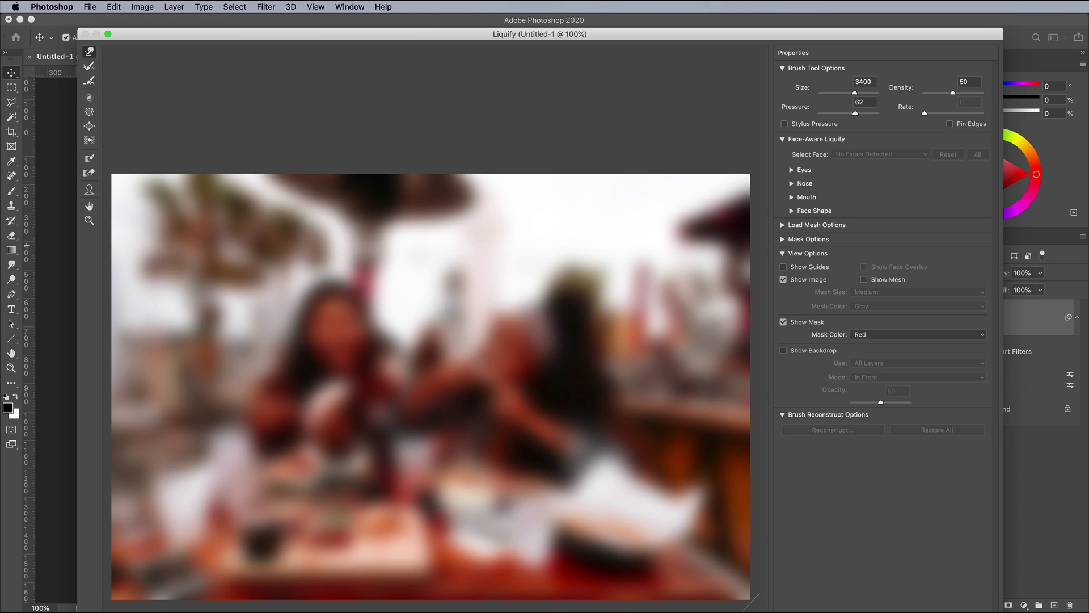
mouse_move(446, 287)
left_mouse_down()
mouse_move(459, 268)
mouse_move(445, 275)
mouse_move(516, 291)
mouse_move(589, 482)
mouse_move(409, 476)
mouse_move(501, 239)
mouse_move(182, 365)
mouse_move(145, 442)
mouse_move(170, 541)
mouse_move(644, 195)
mouse_move(486, 389)
left_mouse_up()
mouse_move(462, 267)
left_mouse_down()
mouse_move(349, 319)
mouse_move(596, 389)
mouse_move(292, 292)
mouse_move(419, 426)
mouse_move(445, 490)
mouse_move(316, 414)
mouse_move(170, 462)
mouse_move(305, 314)
mouse_move(522, 415)
left_mouse_up()
key("Return")
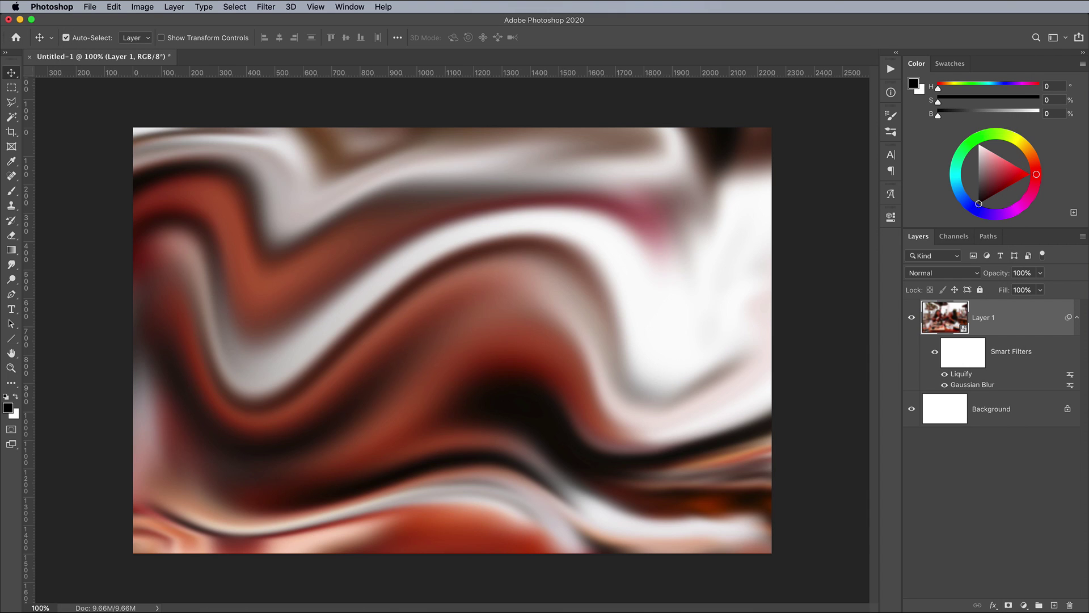
Step: Apply the Filter Gallery Glass filter with Frosted texture, Distortion 15 and Smoothness 2
left_click(266, 7)
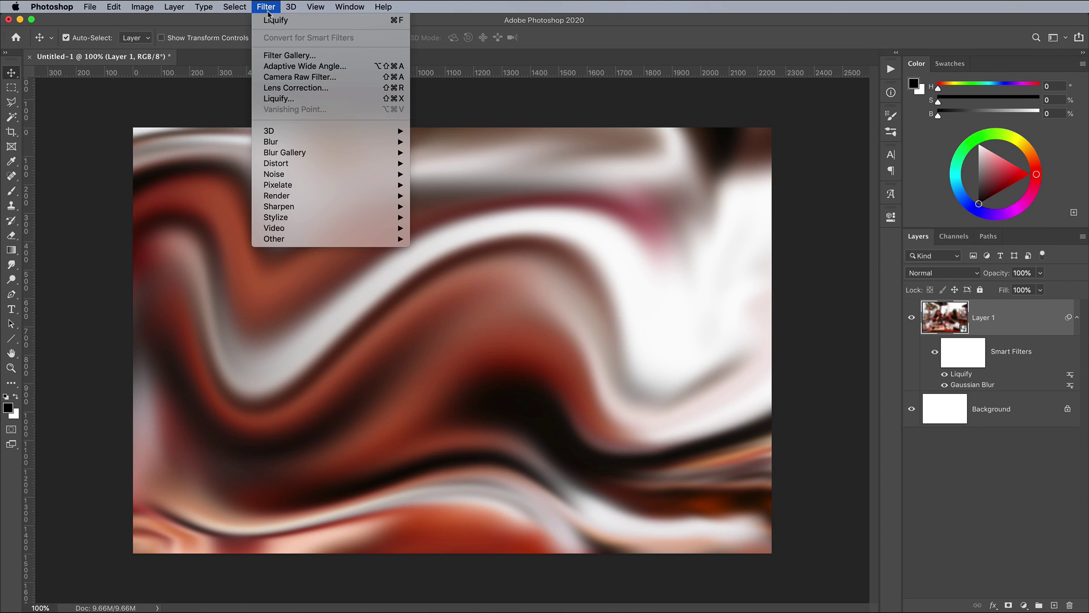
left_click(275, 57)
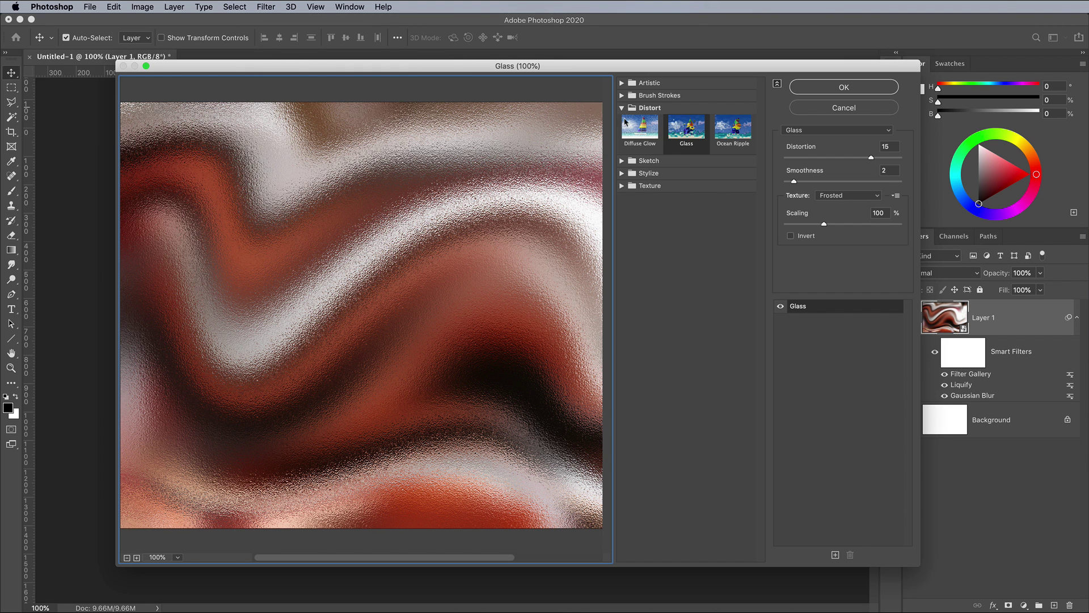
mouse_move(872, 158)
left_mouse_down()
mouse_move(832, 161)
mouse_move(874, 162)
left_mouse_up()
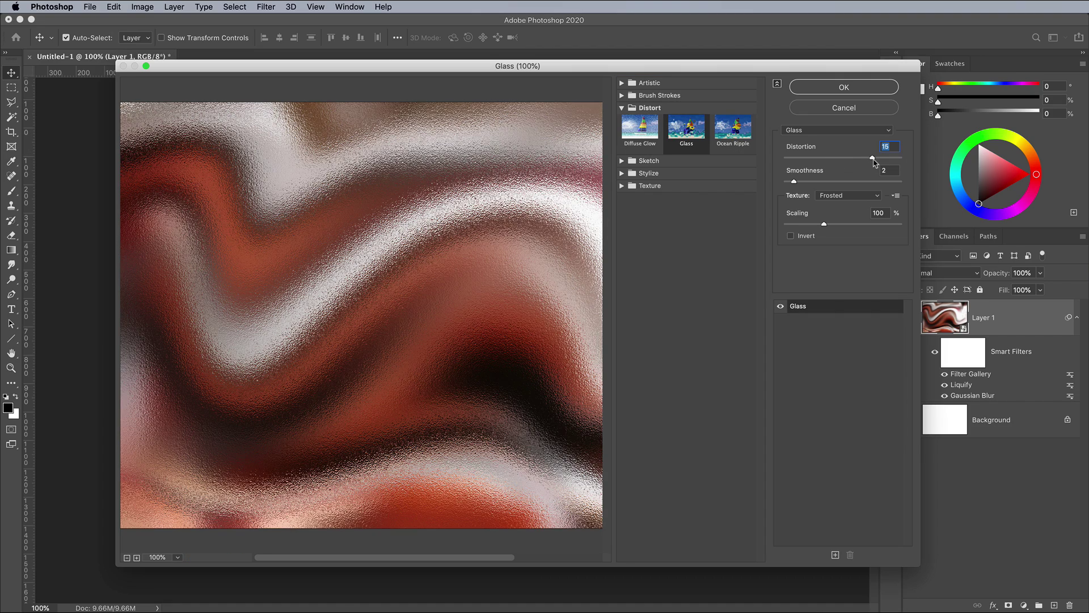
left_click(795, 183)
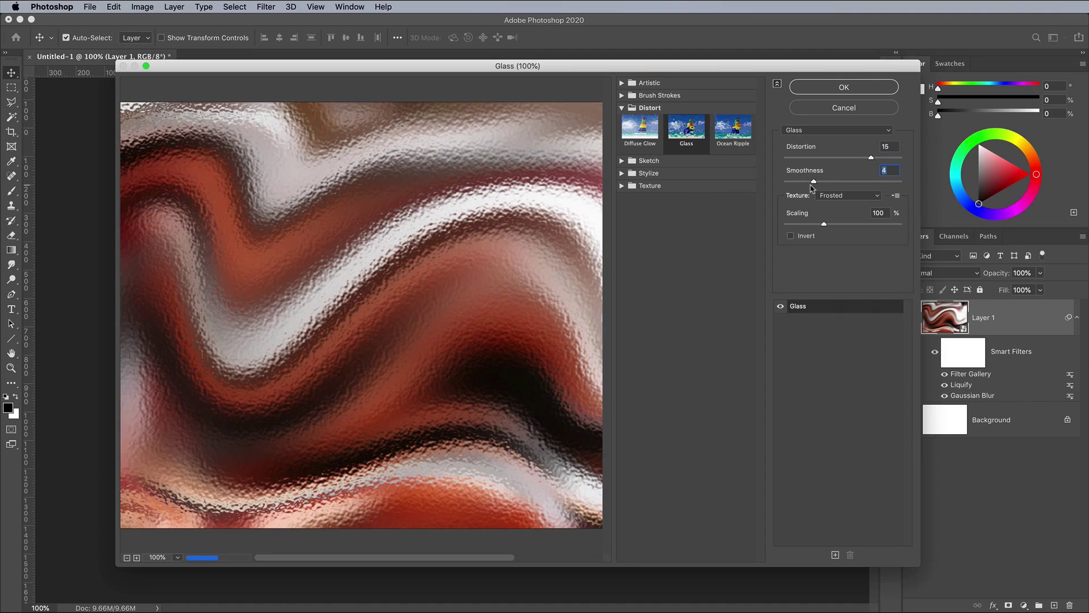
left_click(838, 90)
Step: Add a Sharpen smart filter to Layer 1
left_click(274, 7)
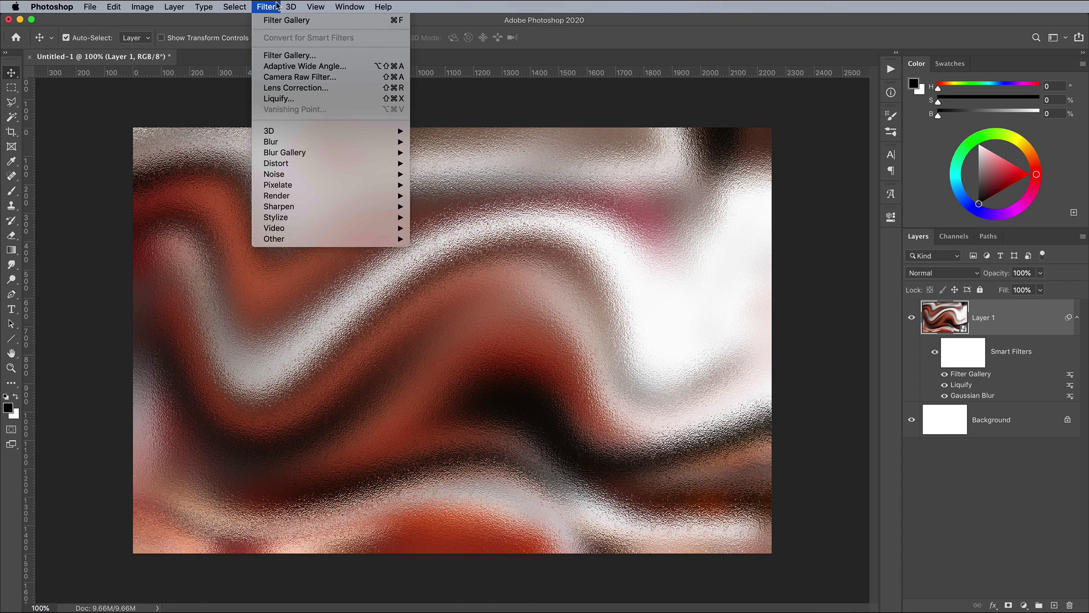
mouse_move(309, 206)
left_click(425, 218)
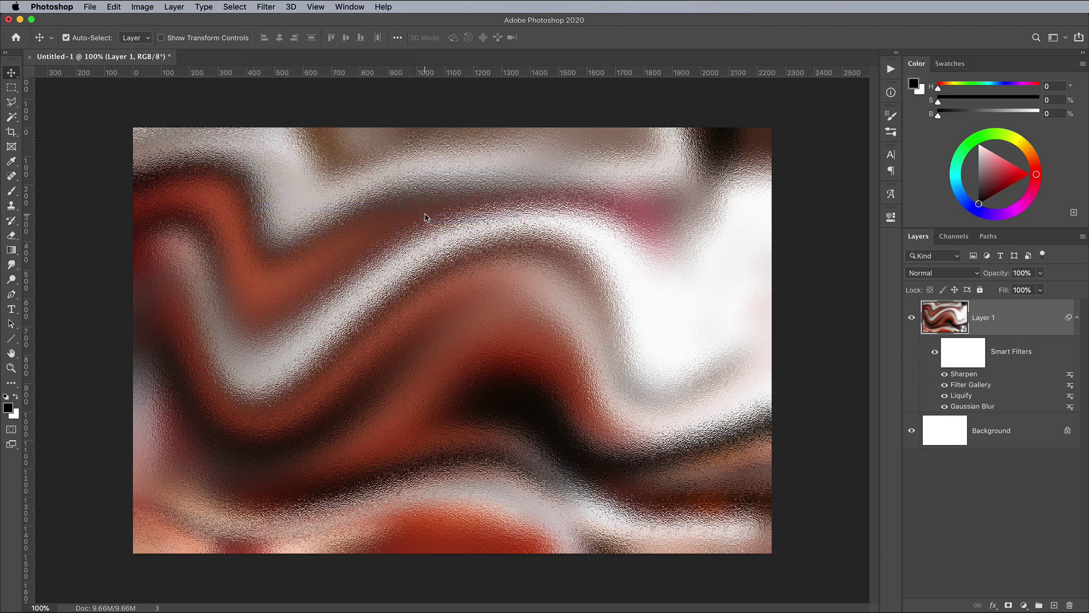
key("super+plus")
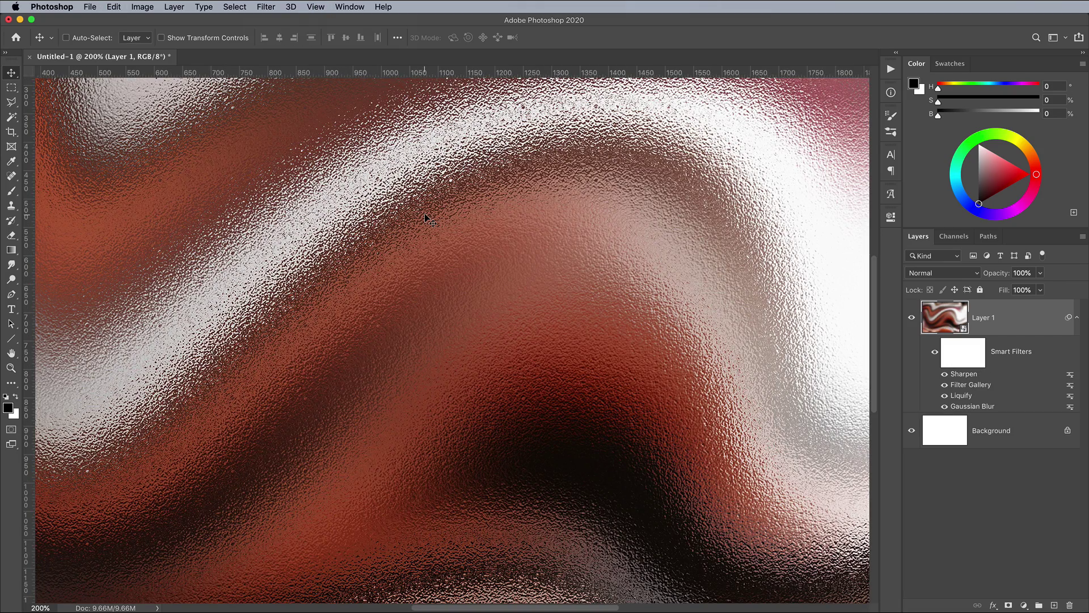
key("super+minus")
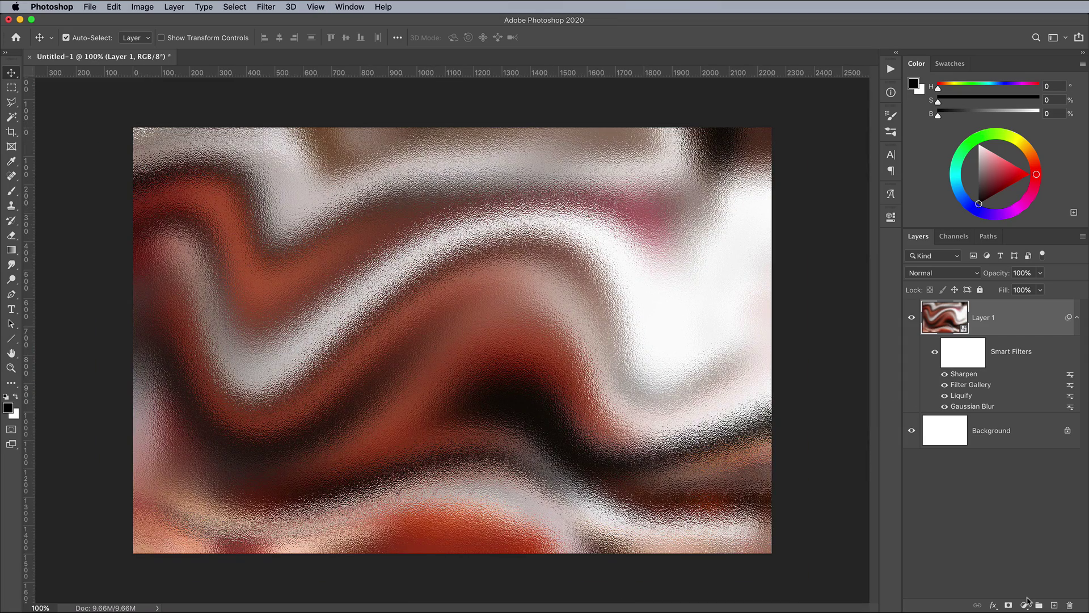
Step: Add a Gradient Map adjustment layer using the gold gradient preset
left_click(1025, 605)
left_click(777, 255)
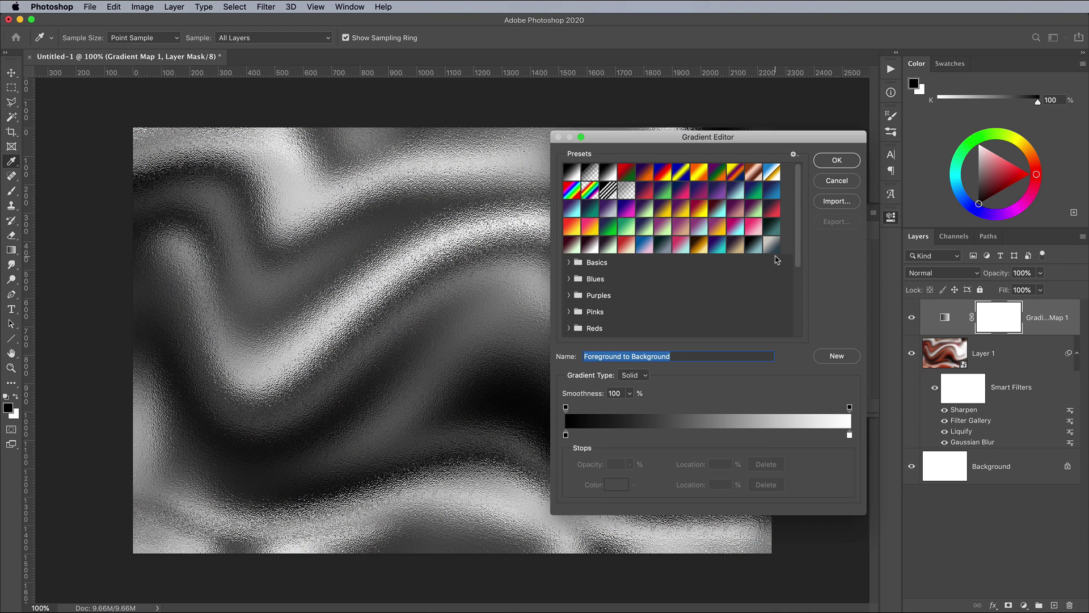
left_click(699, 244)
Step: Recolour the three gradient stops to 2d1203, c07e00 and f7e4a3
double_click(566, 434)
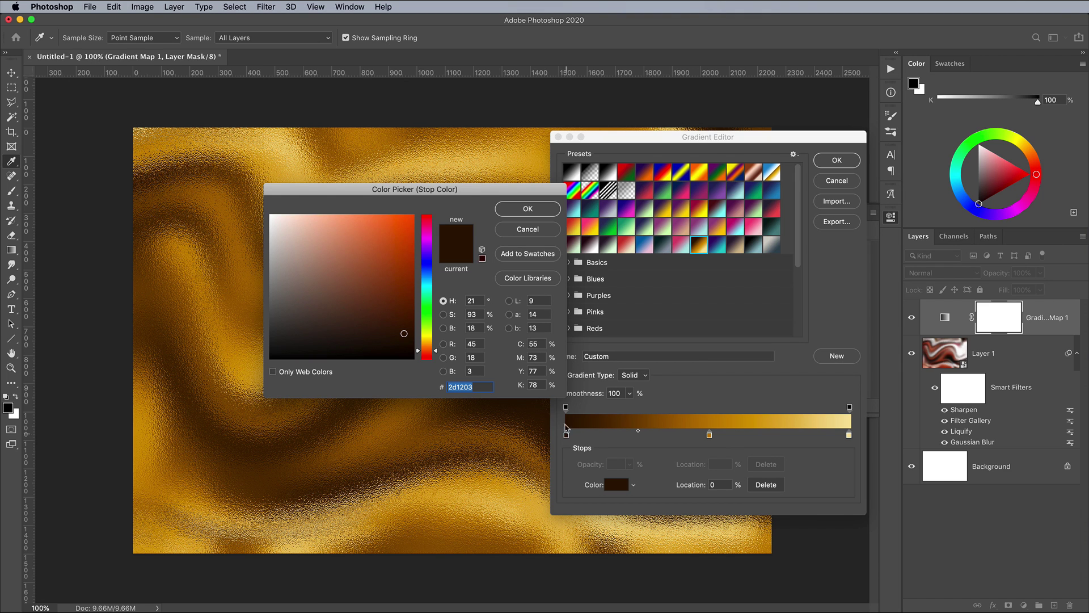
left_click(542, 209)
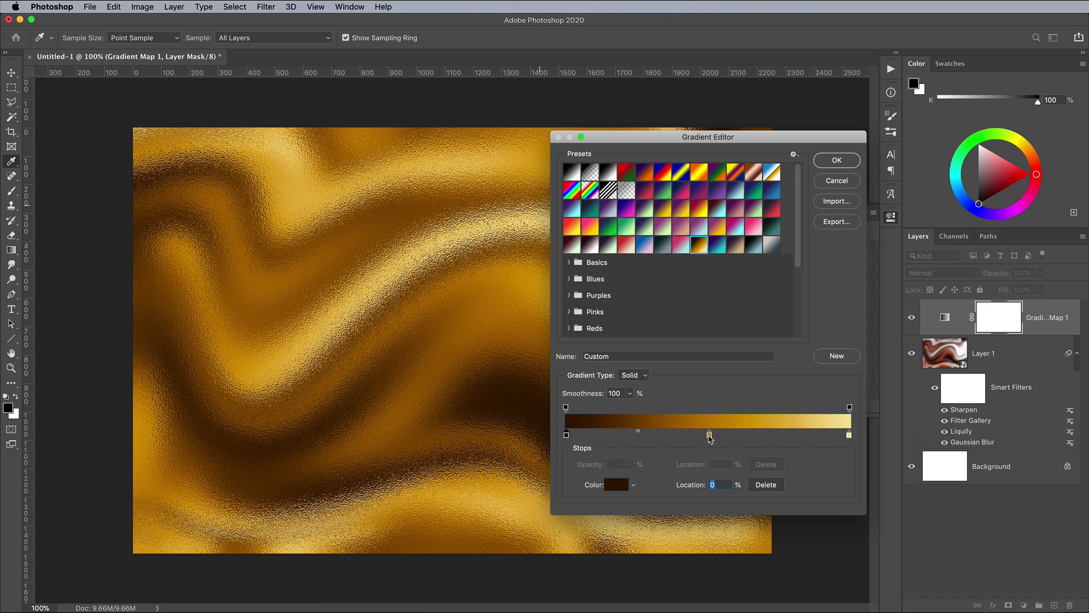
double_click(709, 435)
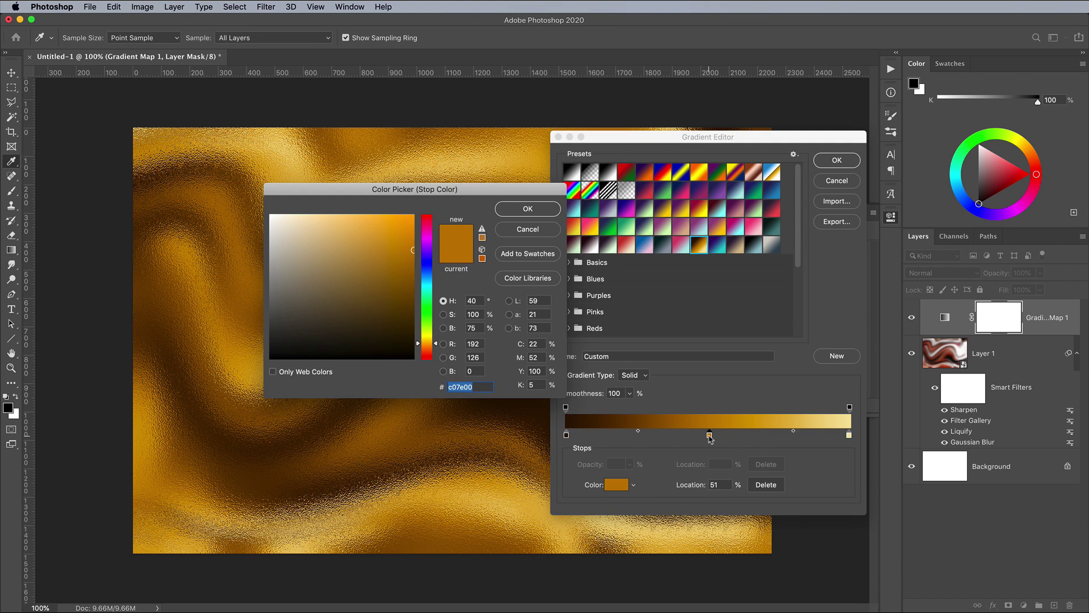
left_click(548, 208)
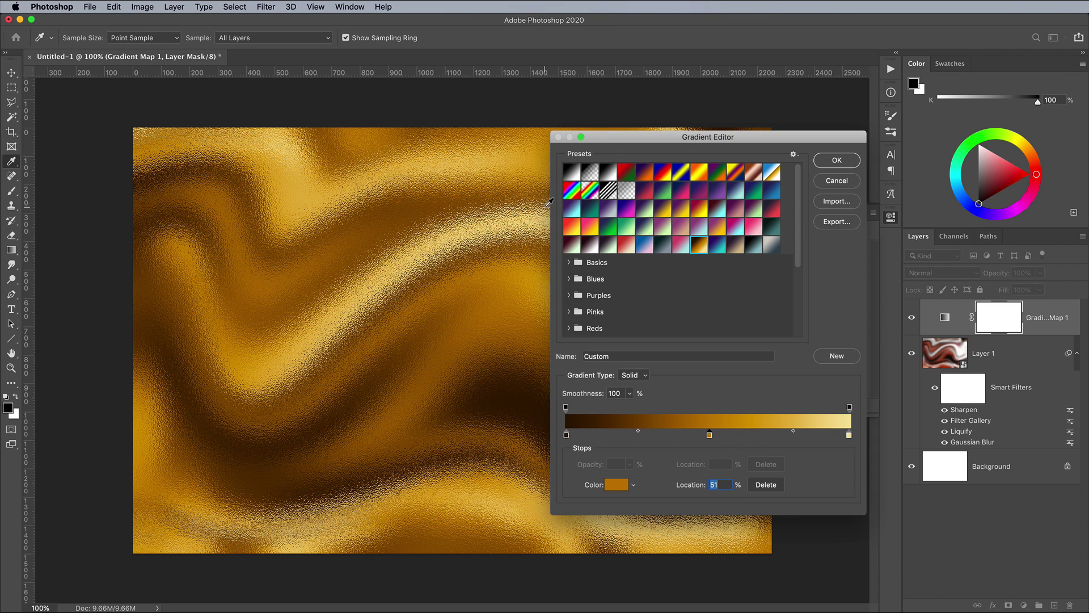
double_click(849, 435)
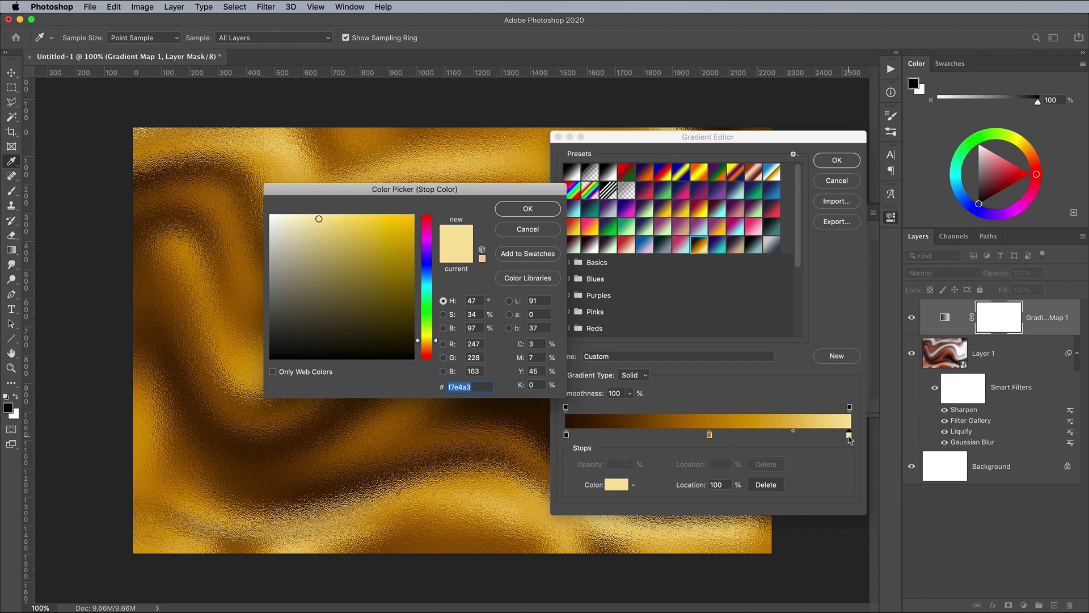
left_click(549, 210)
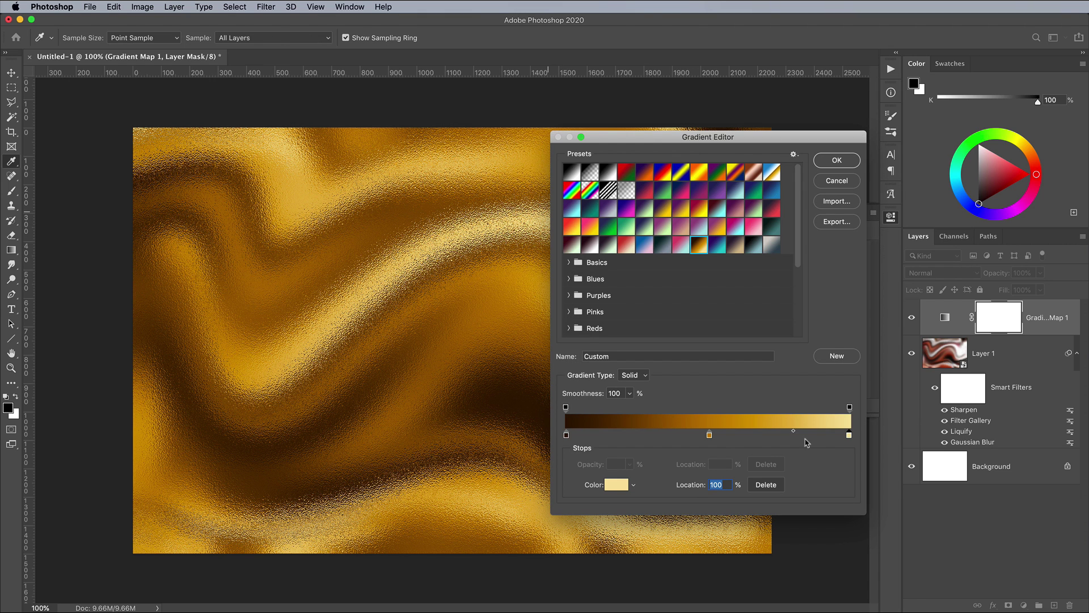
Step: Move the pale yellow stop to 83% and the gold stop to 44%, then apply
left_click_drag(849, 435, 802, 434)
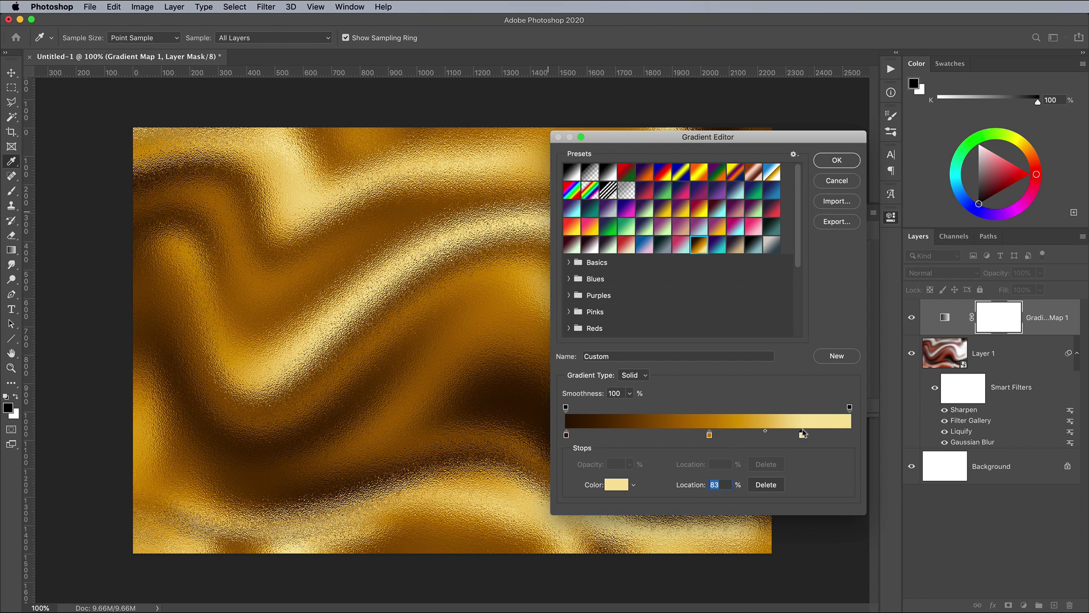
mouse_move(711, 436)
left_mouse_down()
mouse_move(679, 435)
mouse_move(696, 438)
left_mouse_up()
left_click(837, 160)
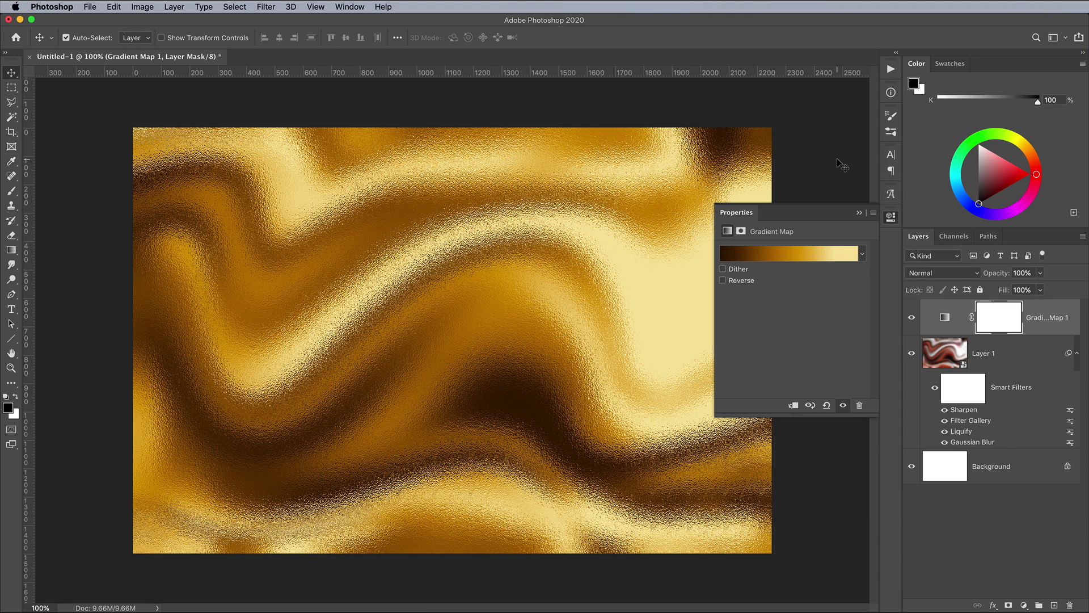
Step: Hide the foil layers and type GOLD as a new text layer above Background
left_click(891, 217)
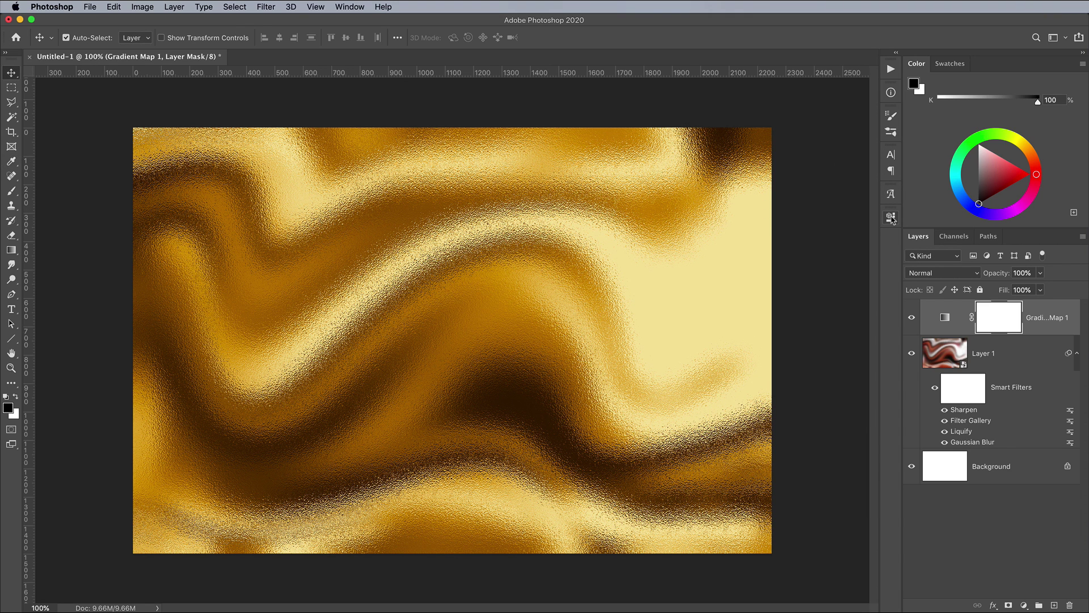
left_click_drag(912, 317, 916, 356)
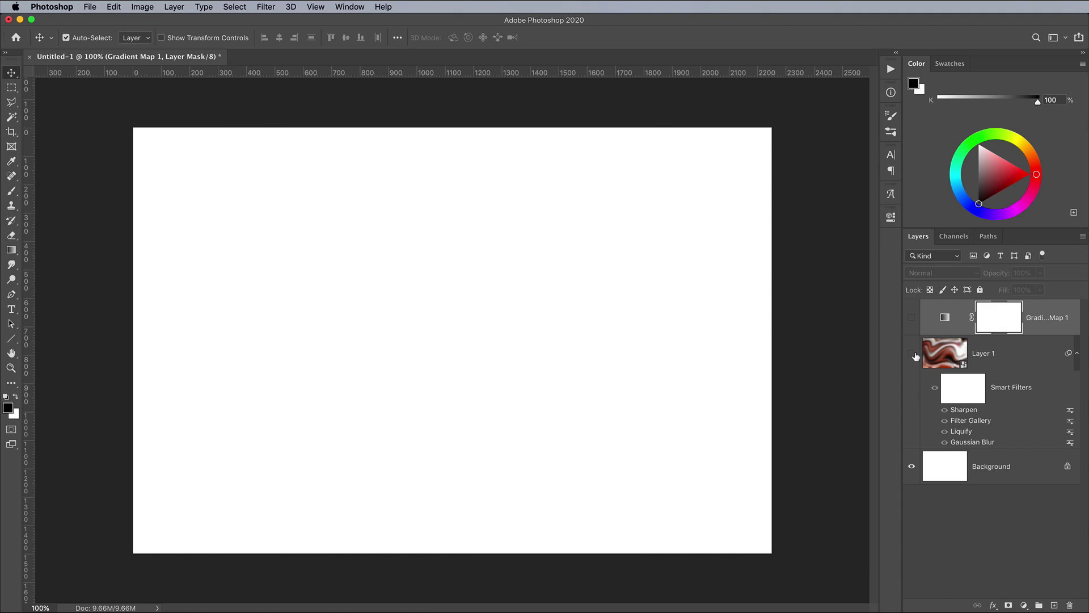
left_click(997, 466)
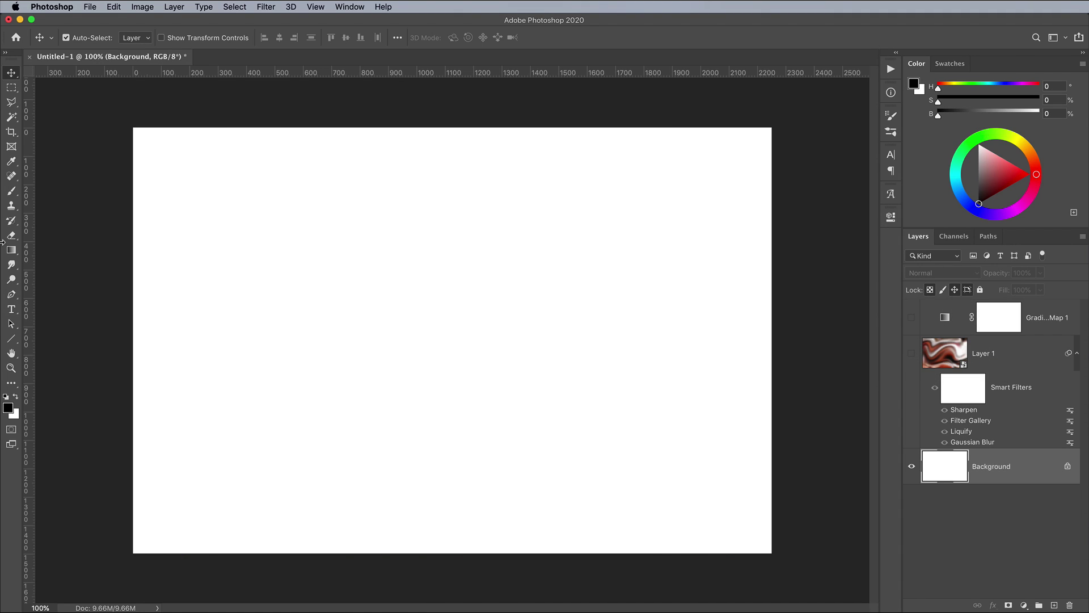
left_click(12, 309)
left_click(392, 324)
type("GOLD")
left_click(12, 73)
Step: Enlarge the GOLD text greatly and centre it on the canvas
key("super+t")
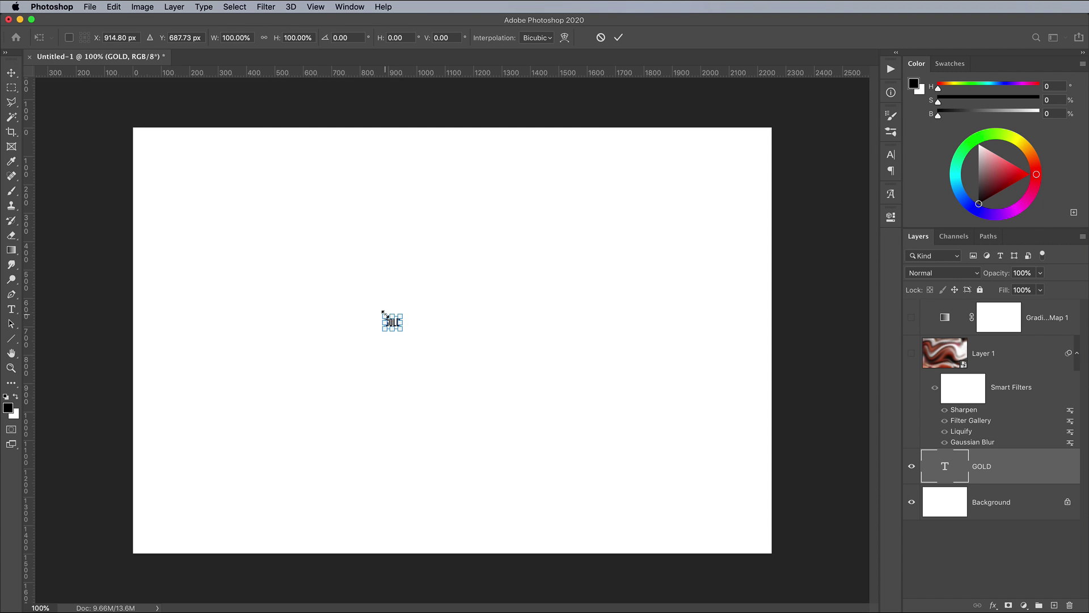
left_click_drag(383, 312, 206, 223)
left_click_drag(345, 302, 443, 338)
key("Return")
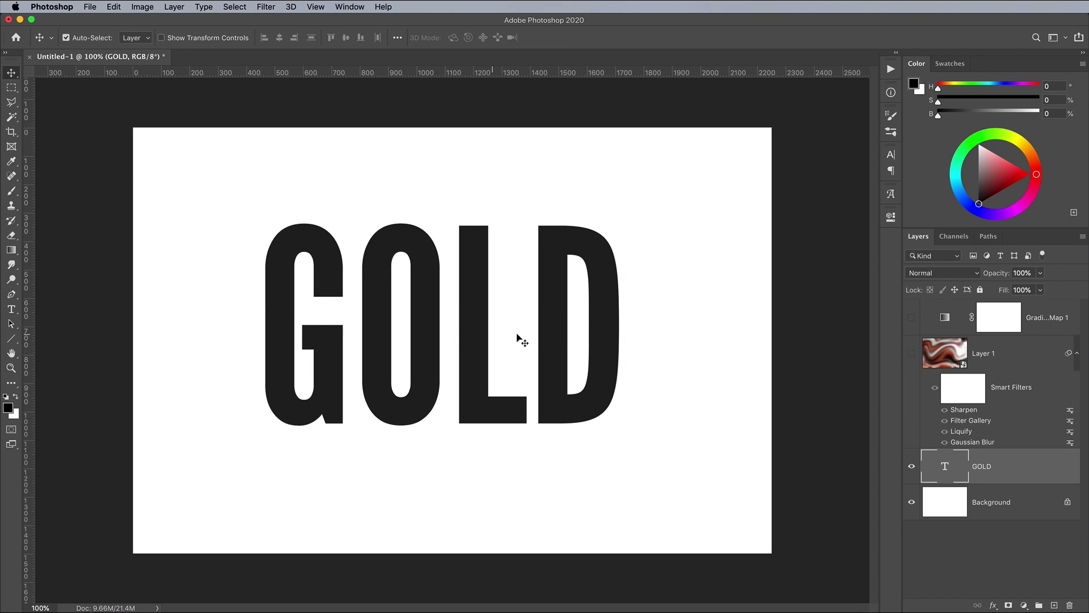
Step: Show the foil layers again and clip the wavy texture layer to GOLD
left_click(912, 354)
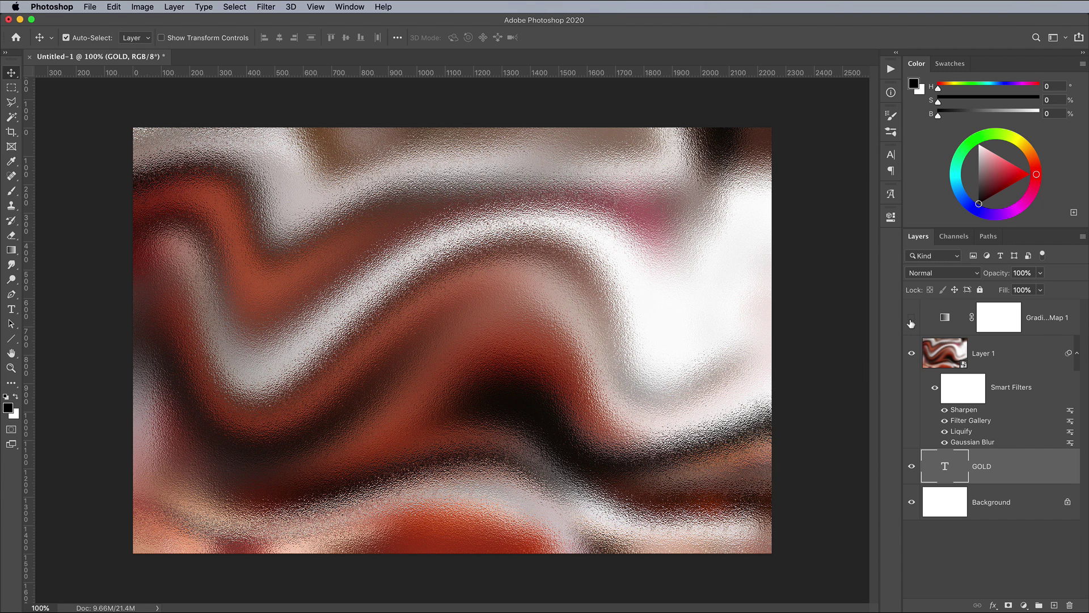
left_click(912, 319)
left_click_drag(1011, 453, 1014, 445)
left_click(1016, 445, "alt")
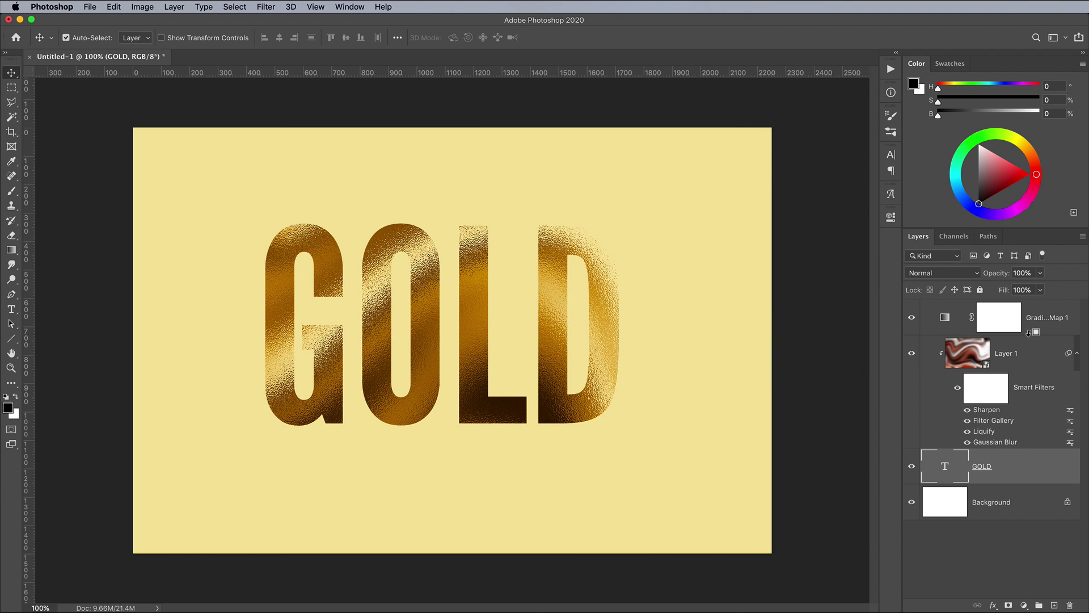
Step: Clip the gradient map to GOLD, then open the desktop paper texture JPEG in Photoshop
left_click(1030, 333, "alt")
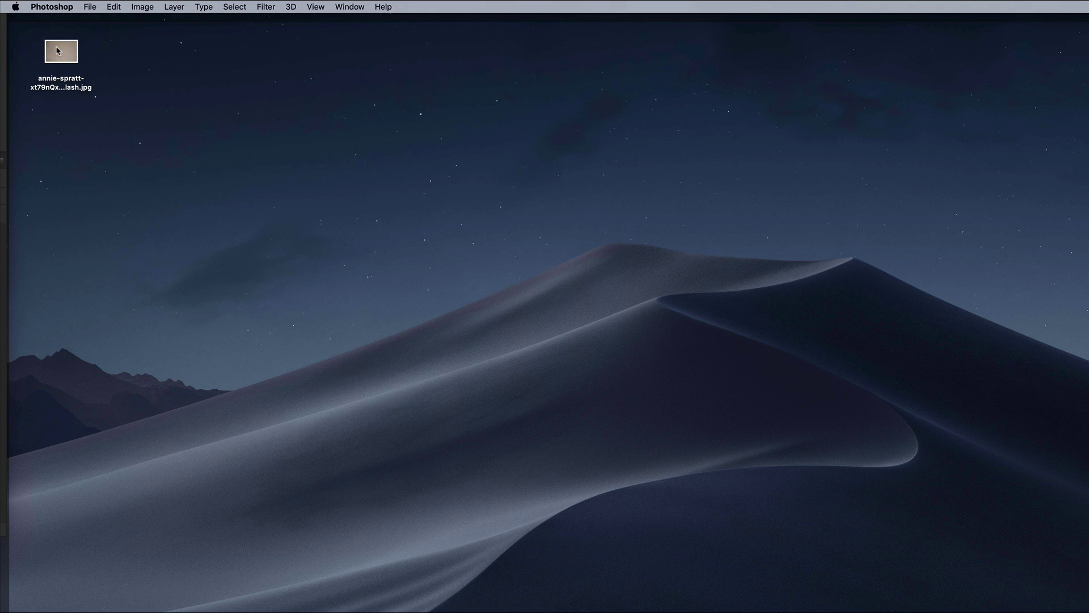
right_click(59, 50)
mouse_move(261, 63)
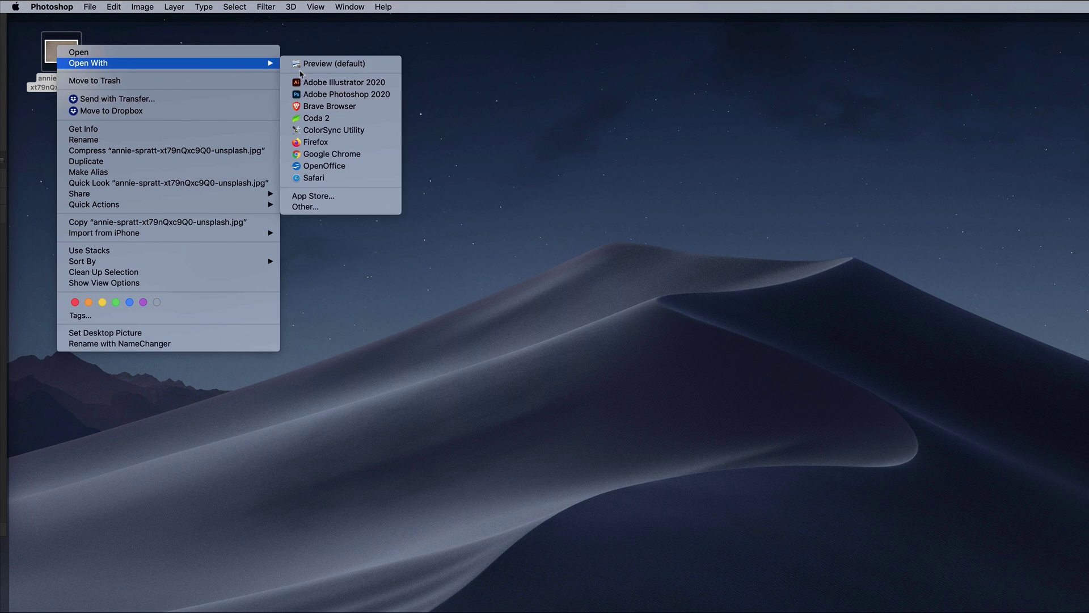
left_click(323, 94)
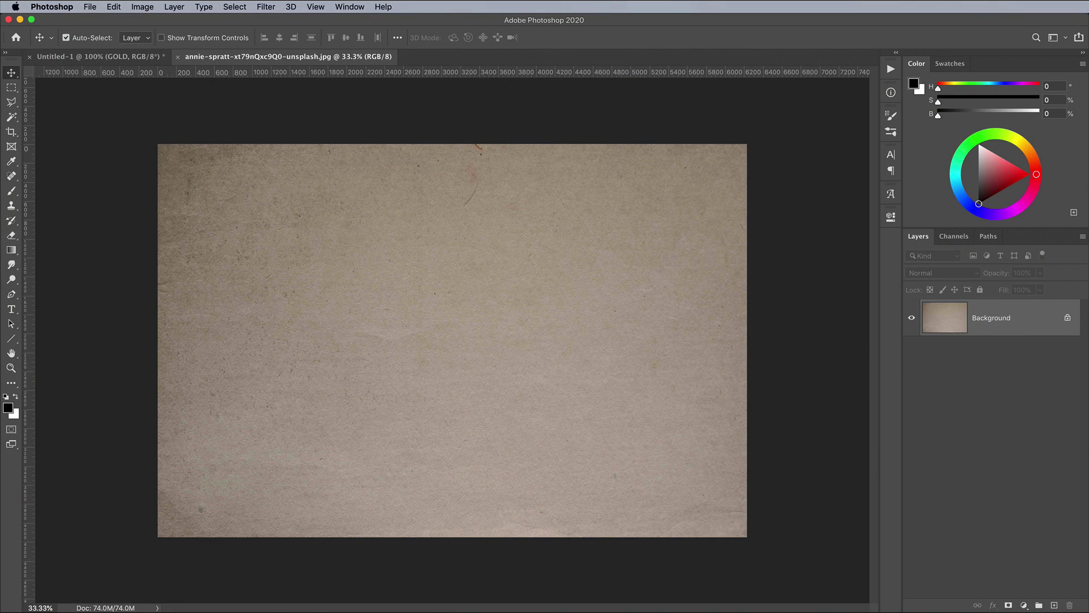
Step: Copy the whole paper image into Untitled-1 as Layer 2 beneath GOLD
left_click(235, 7)
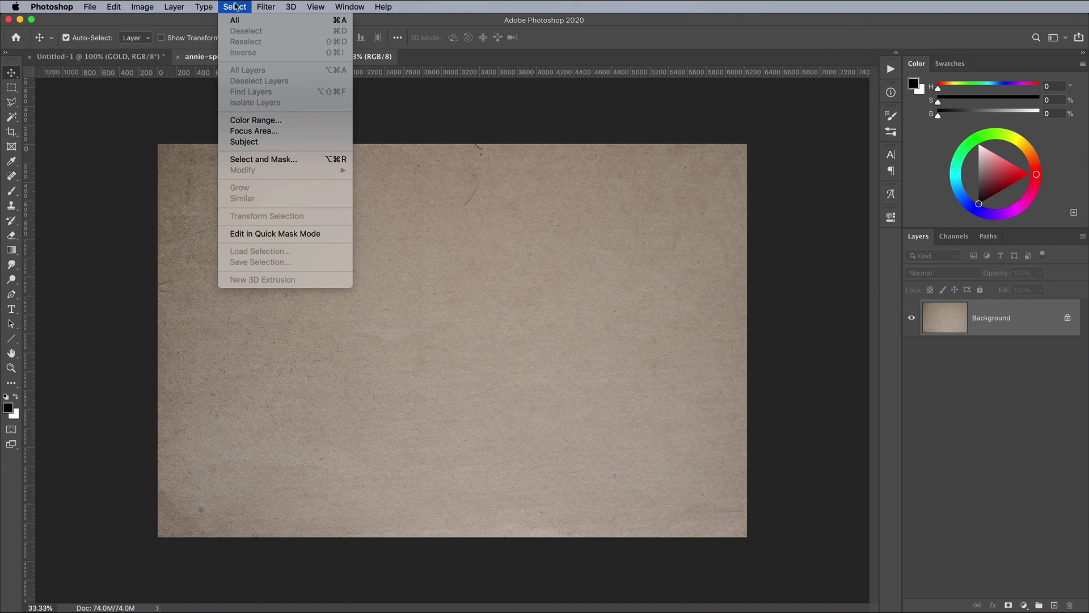
left_click(239, 21)
left_click(100, 6)
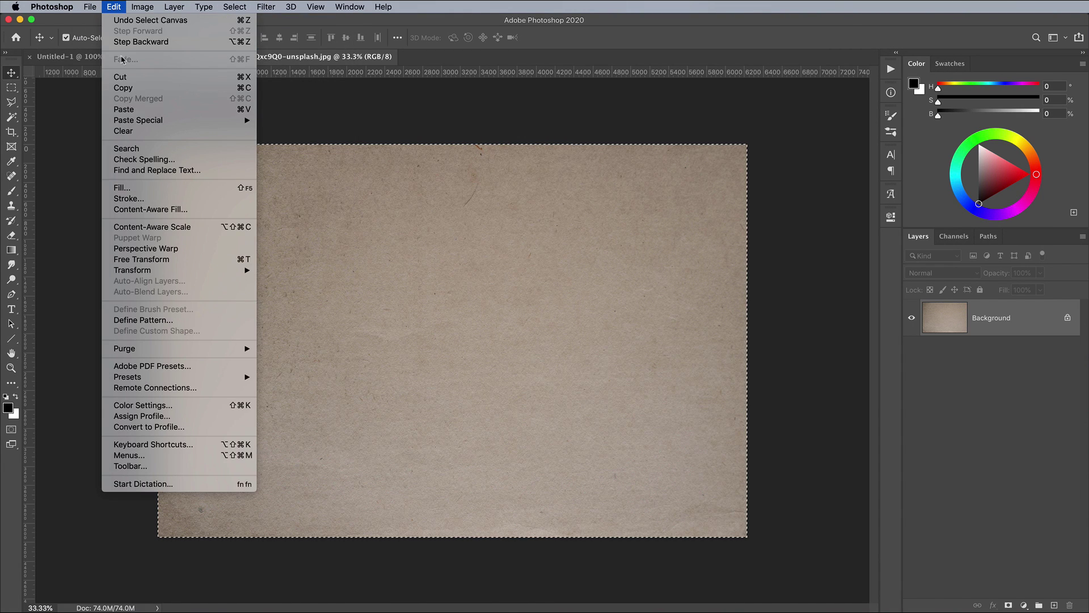
left_click(119, 86)
left_click(102, 57)
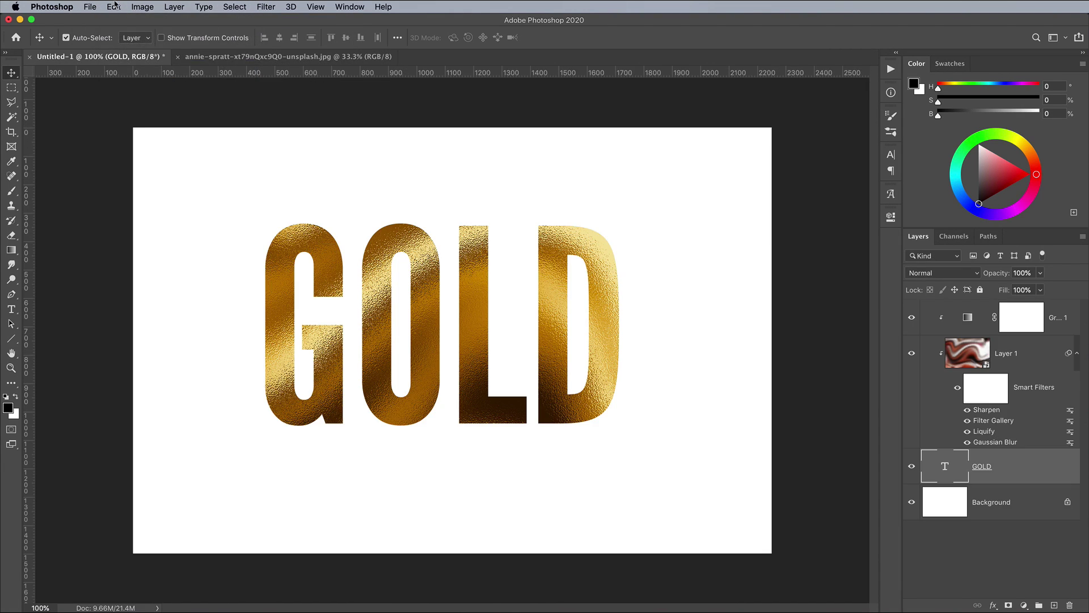
left_click(114, 7)
left_click(123, 109)
left_click_drag(992, 477, 1012, 518)
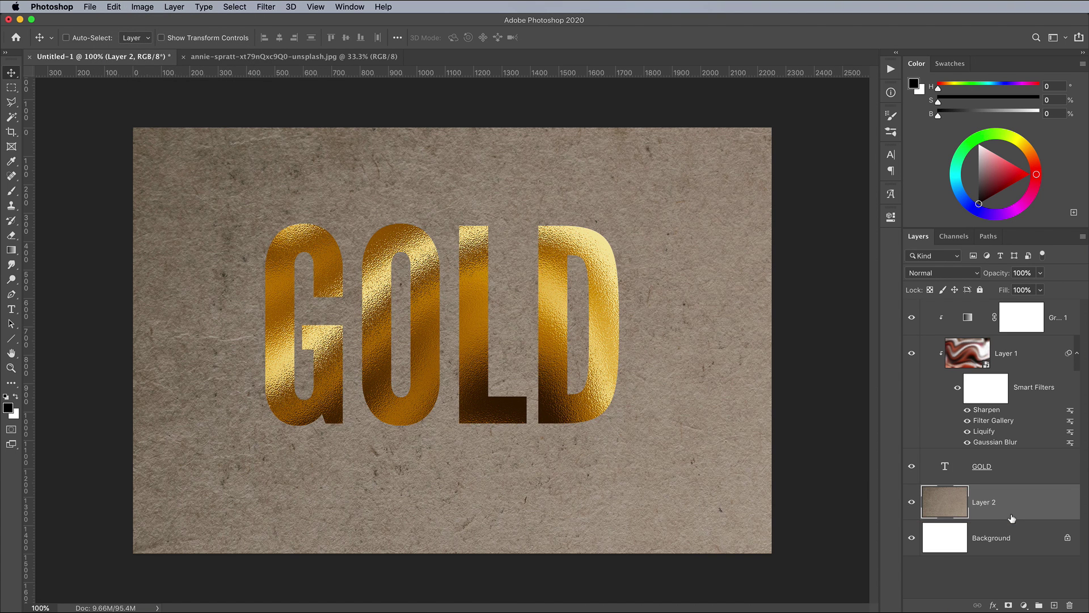
Step: Scale and position the paper texture so it fills the entire canvas
key("super+t")
left_click_drag(138, 132, 182, 159)
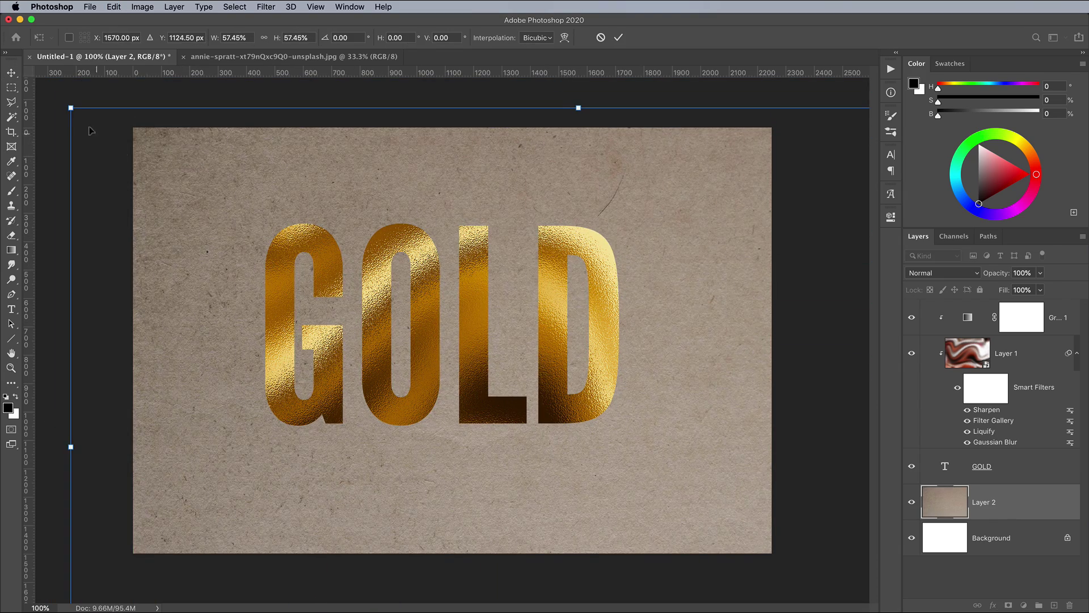
left_click_drag(73, 108, 423, 276)
left_click_drag(562, 440, 567, 421)
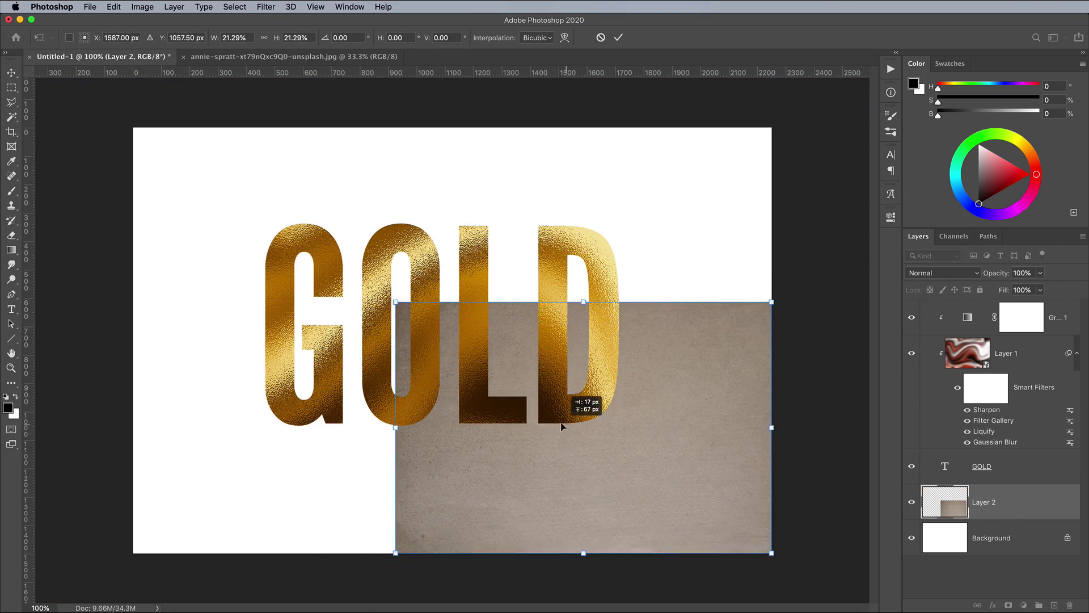
left_click_drag(395, 306, 134, 130)
key("Return")
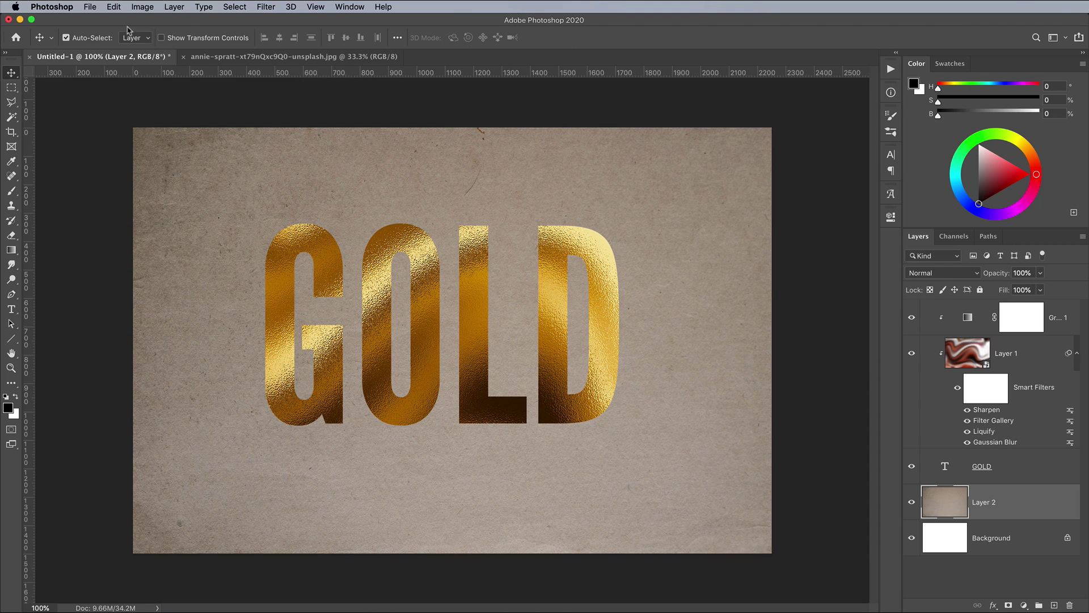
Step: Desaturate the paper layer to grey
left_click(143, 6)
mouse_move(145, 36)
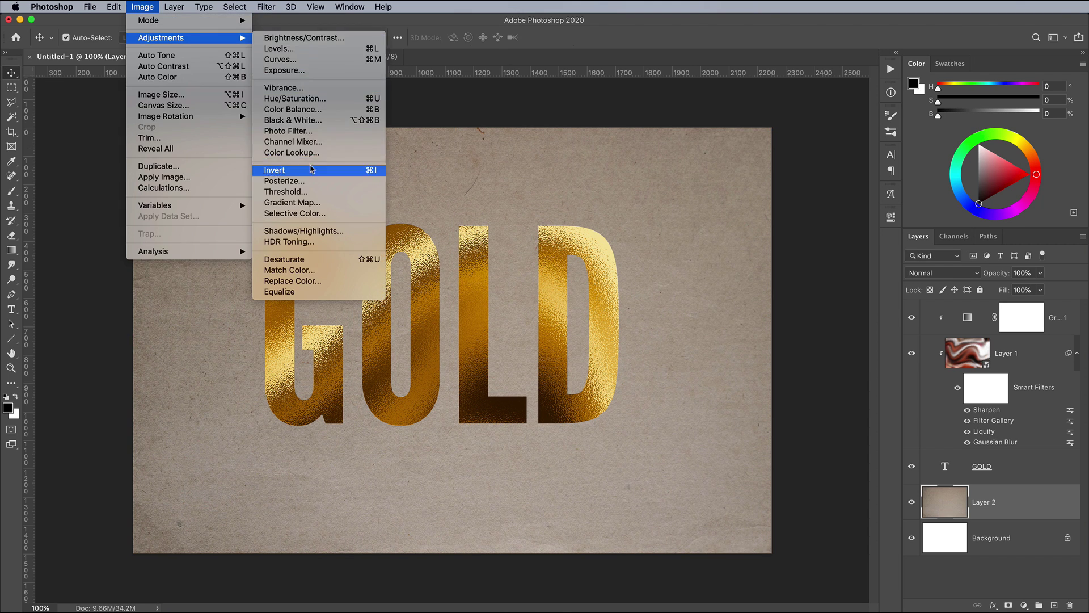
left_click(307, 261)
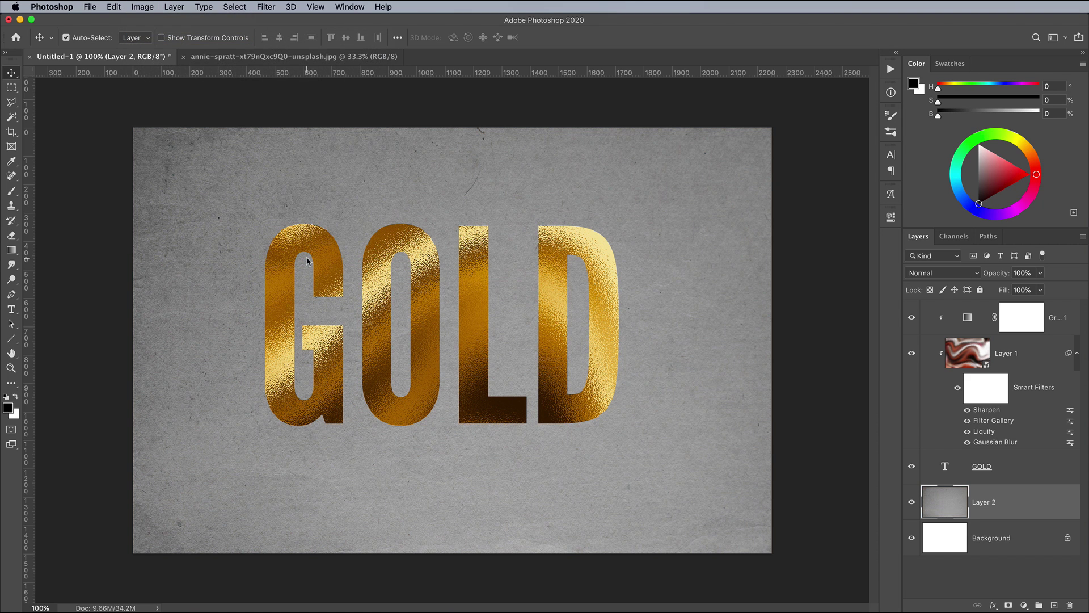
Step: Darken the paper with Brightness/Contrast at Brightness -100 and Contrast 30
left_click(142, 7)
mouse_move(161, 39)
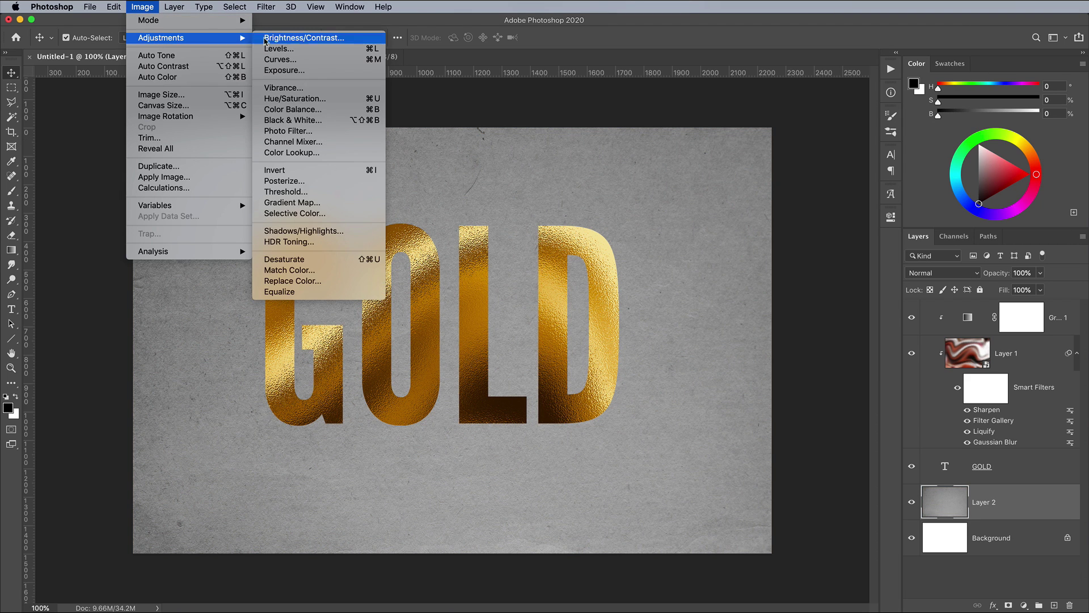
left_click(273, 40)
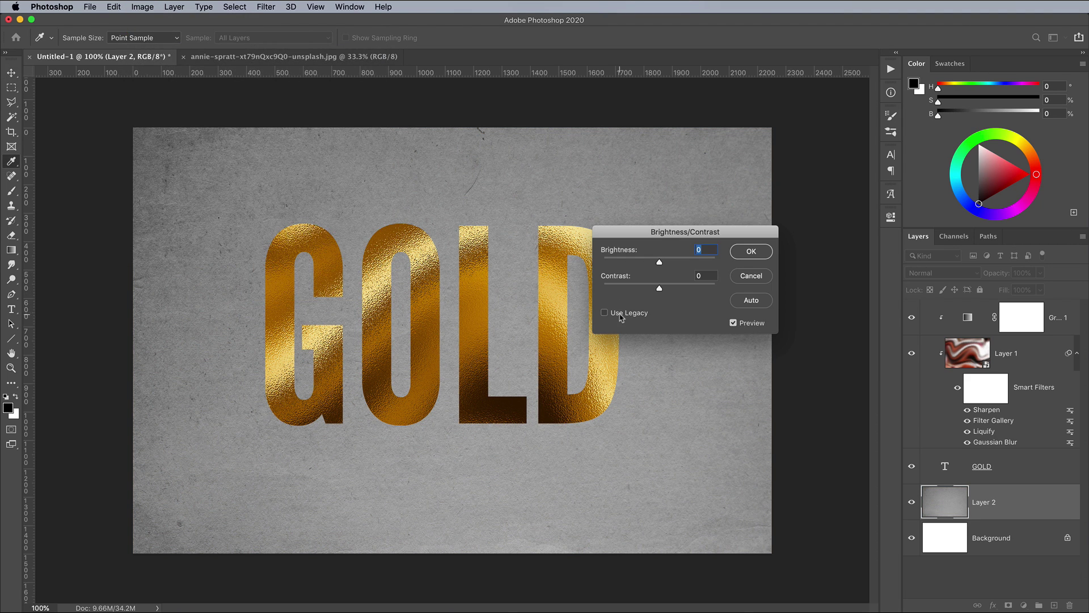
type("-100")
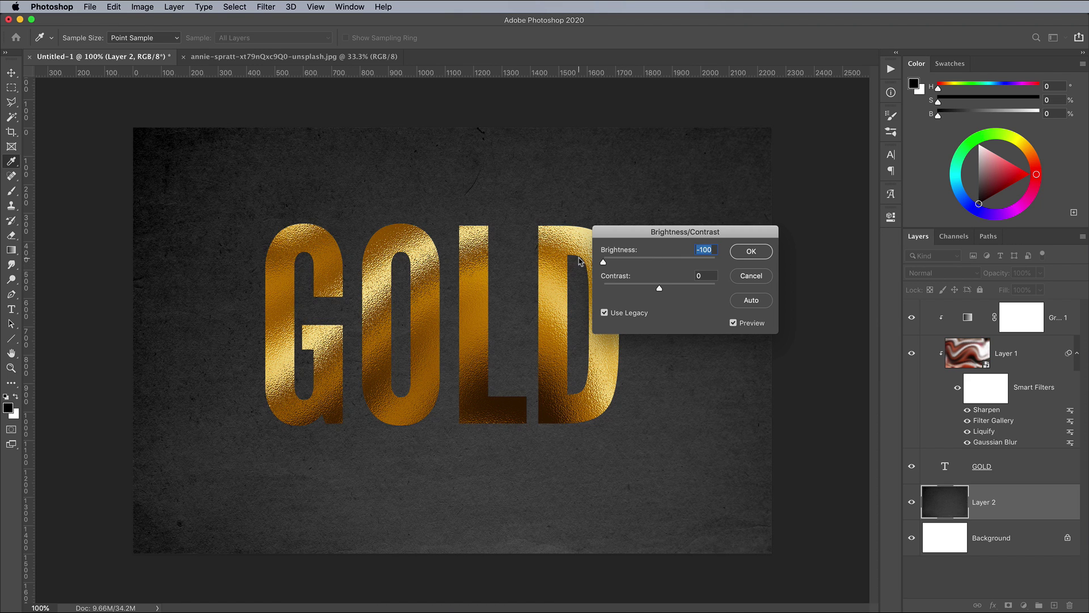
left_click_drag(661, 294, 680, 292)
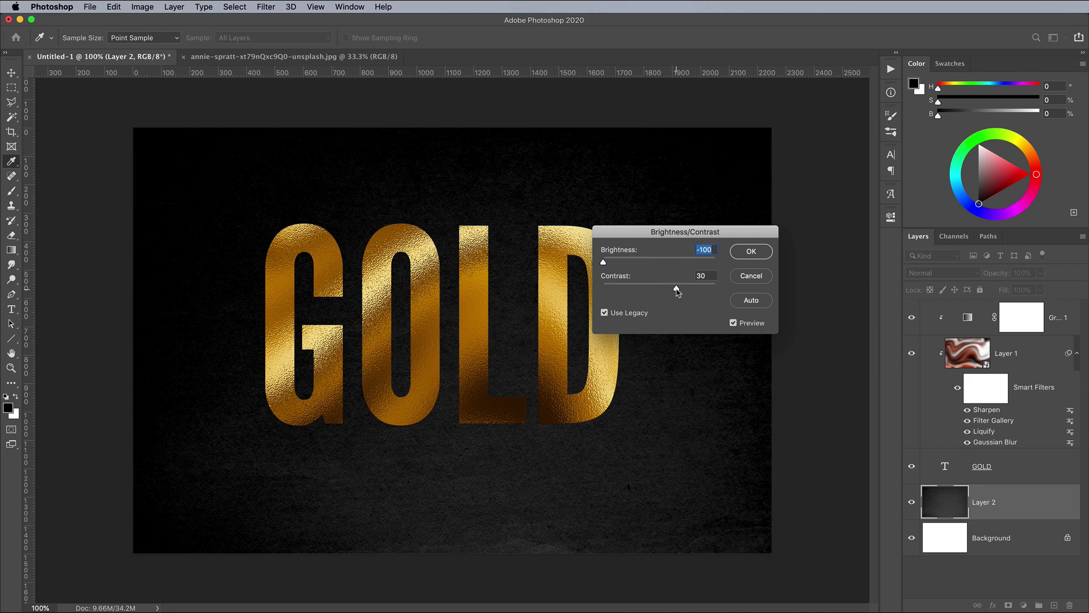
left_click(756, 251)
key("v")
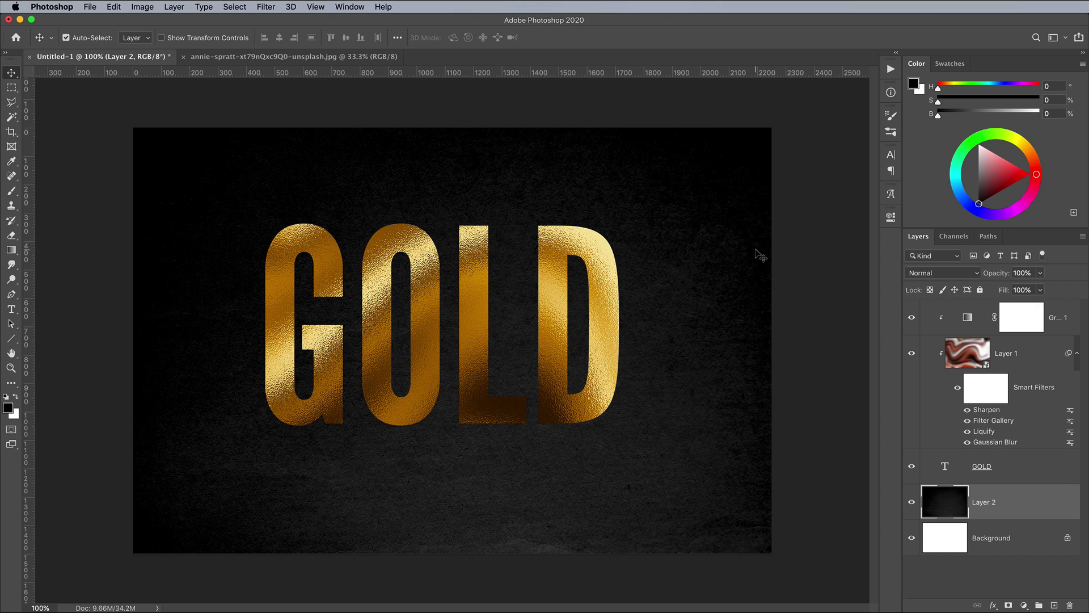
Step: Flip the paper layer vertically
key("super+t")
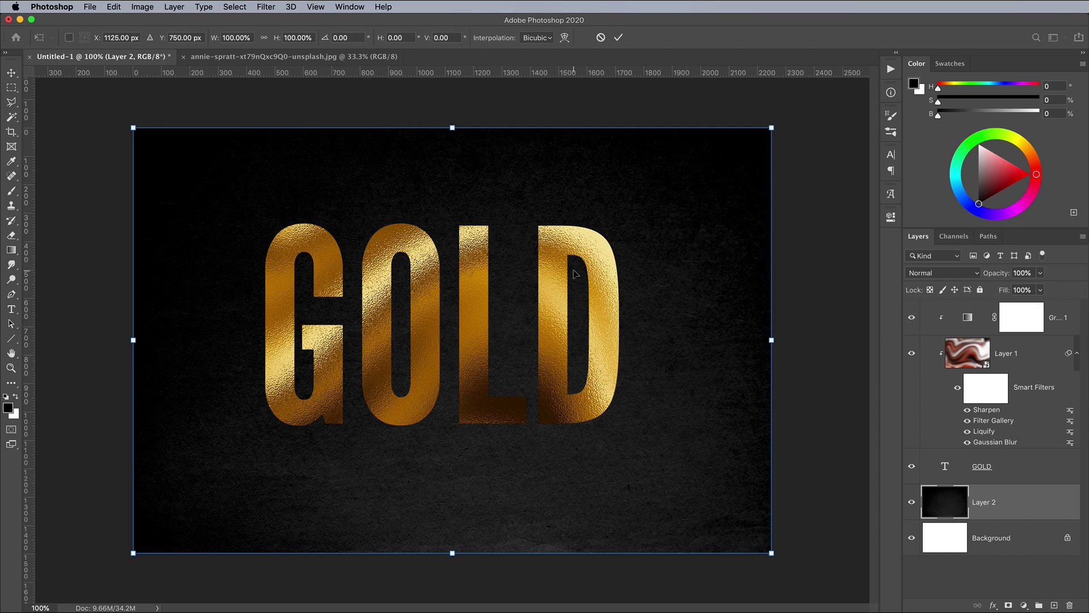
right_click(576, 274)
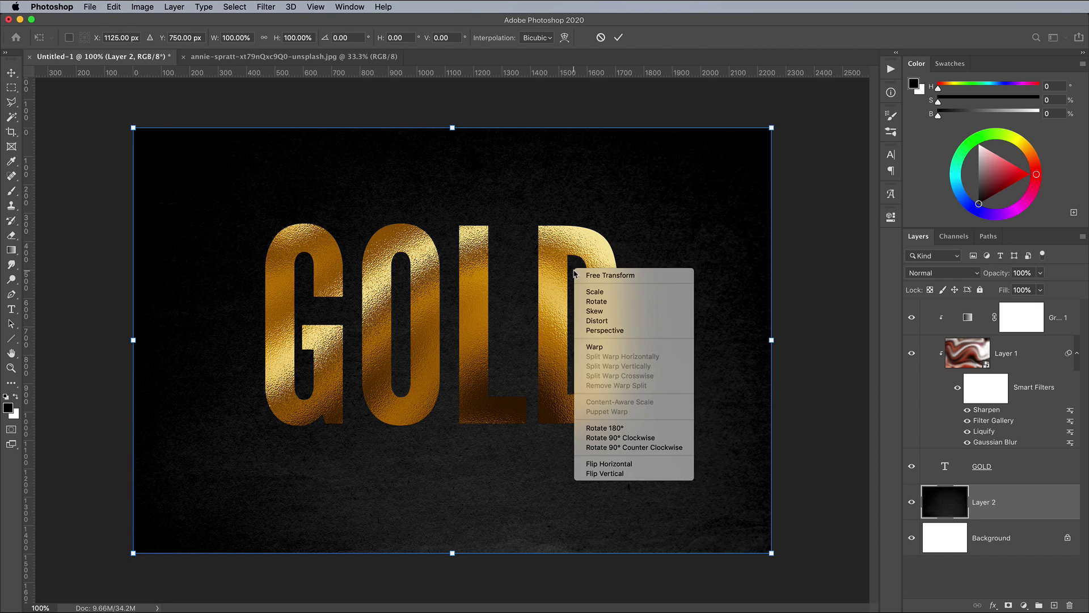
left_click(606, 474)
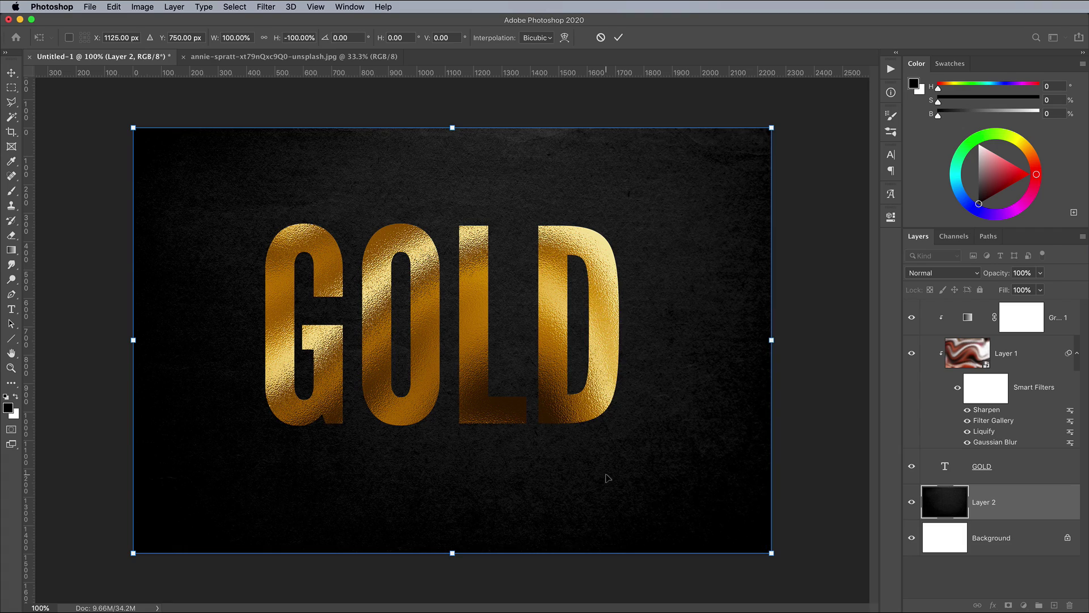
key("Return")
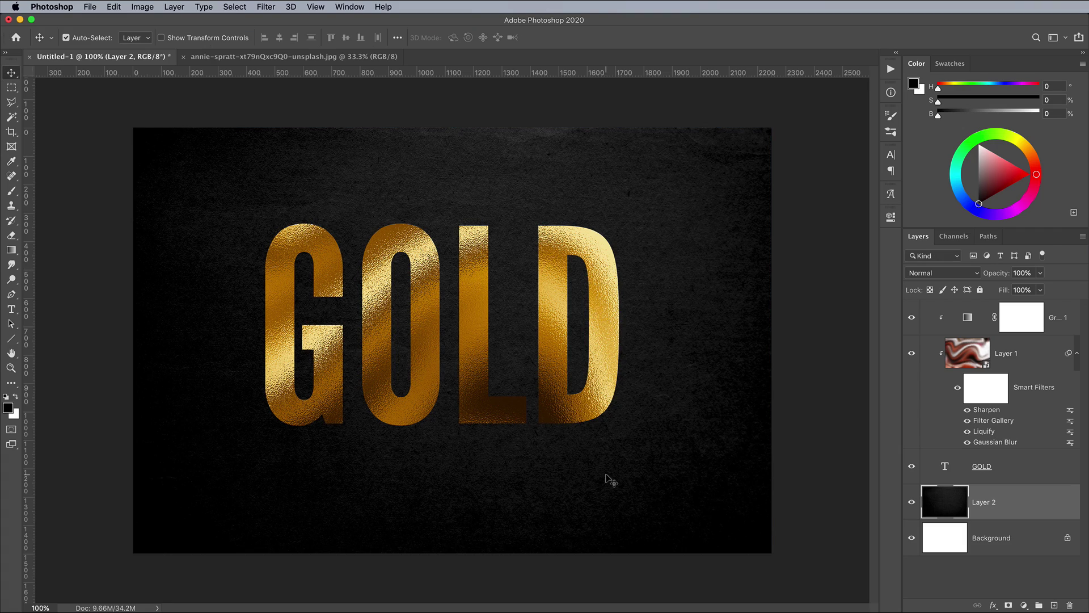
Step: Zoom to 200% and convert the GOLD text layer to a smart object
key("super+equal")
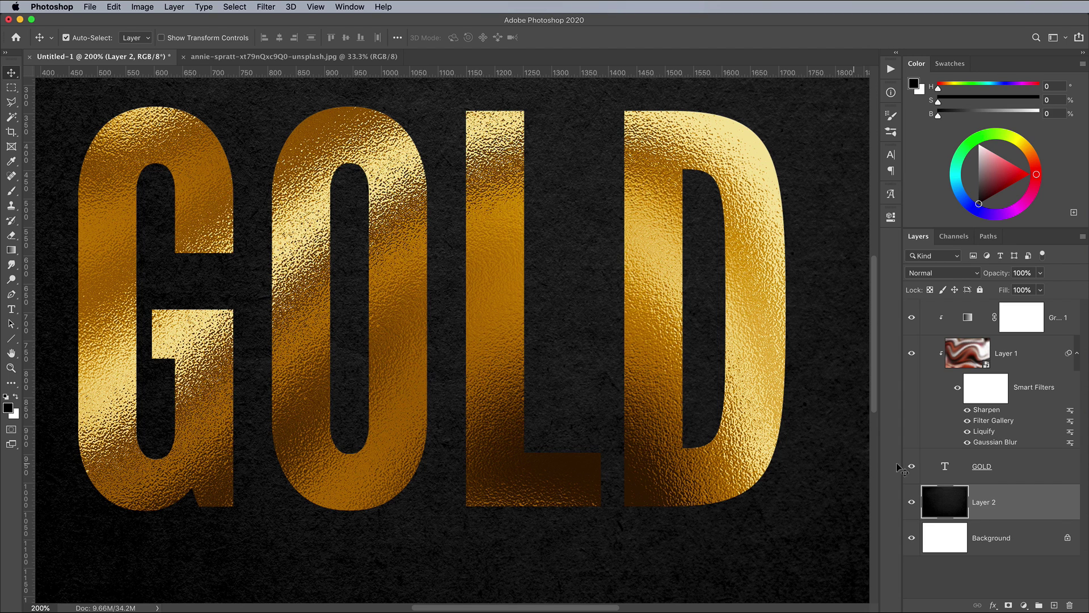
right_click(1009, 468)
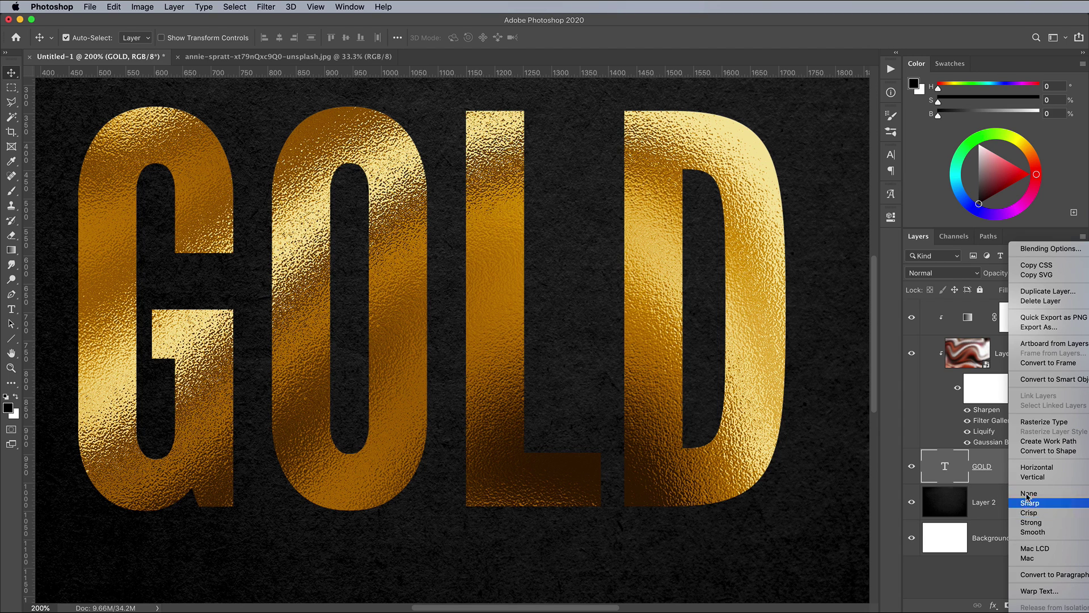
left_click(1045, 381)
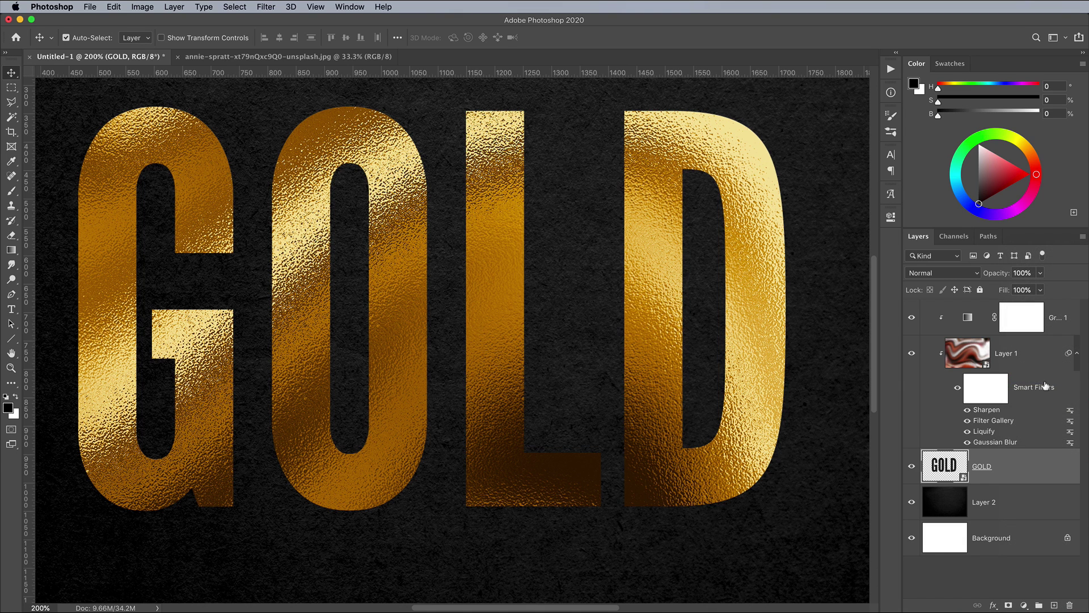
Step: Add a Bevel & Emboss style to GOLD as an Outer Bevel with direction Down
double_click(1014, 470)
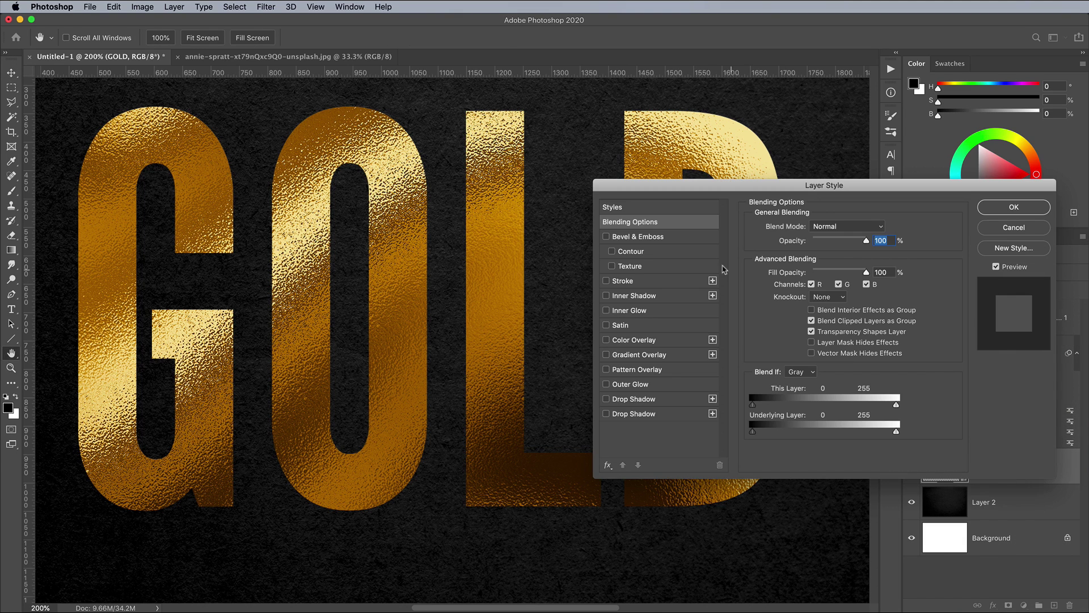
left_click(663, 237)
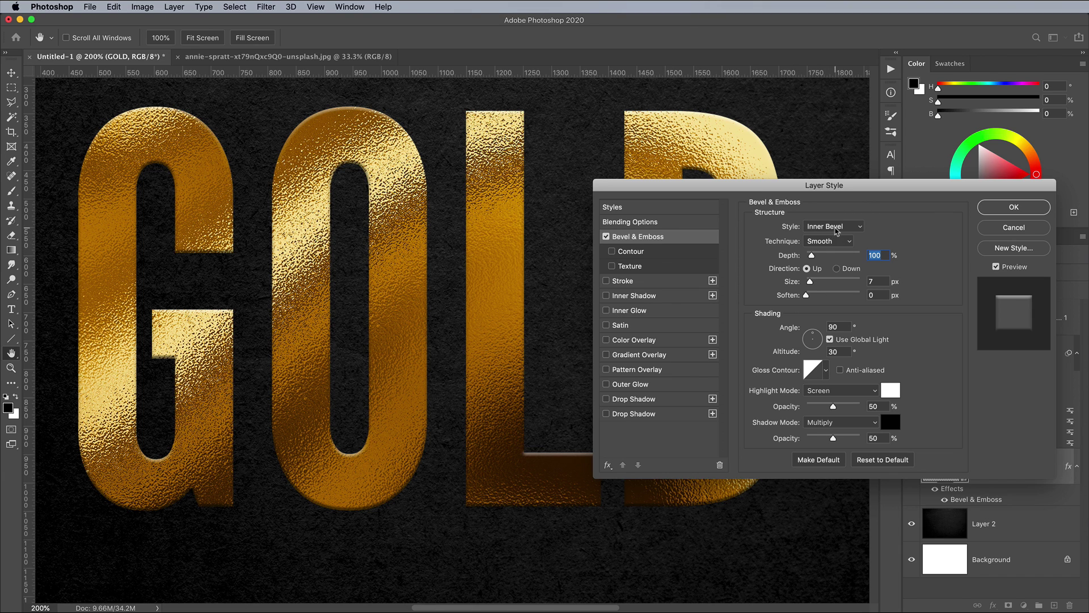
left_click(836, 229)
left_click(837, 216)
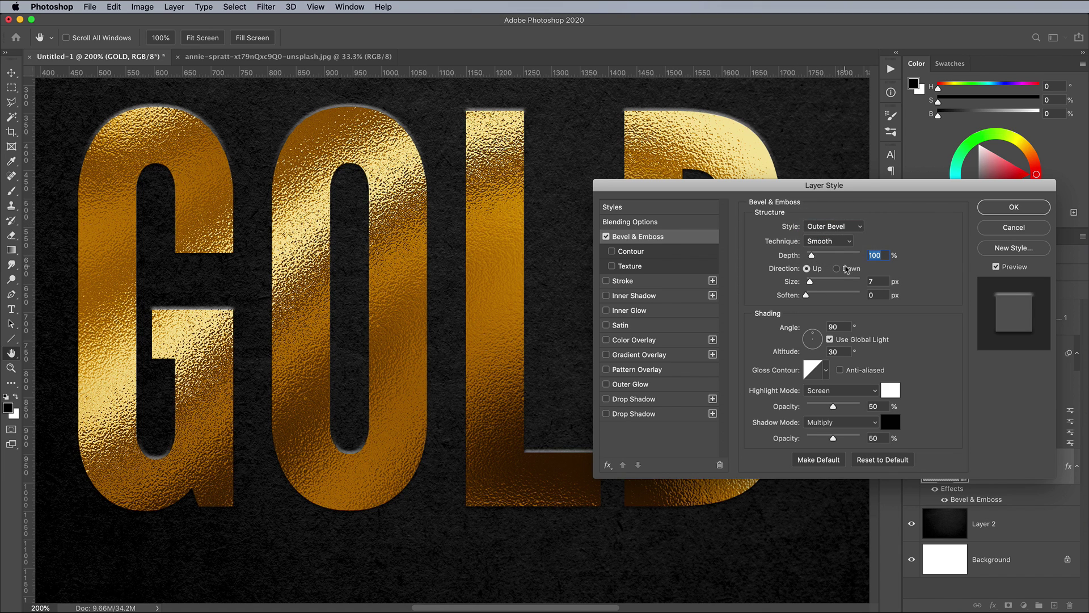
left_click(847, 269)
left_click(832, 328)
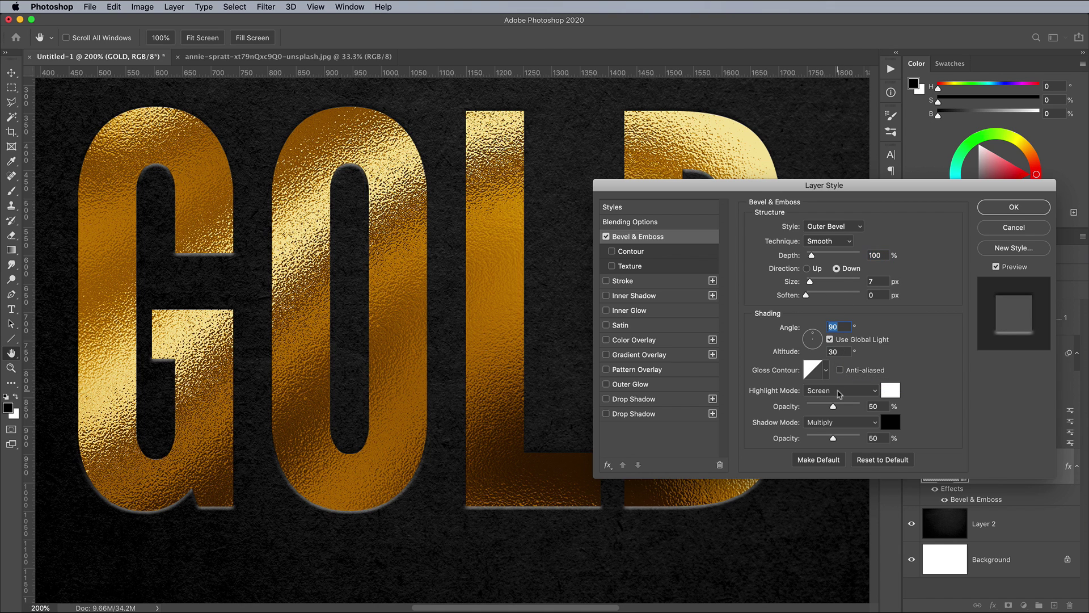
Step: Set bevel highlights and shadows to Soft Light, shadow opacity 100%, and apply
left_click(838, 392)
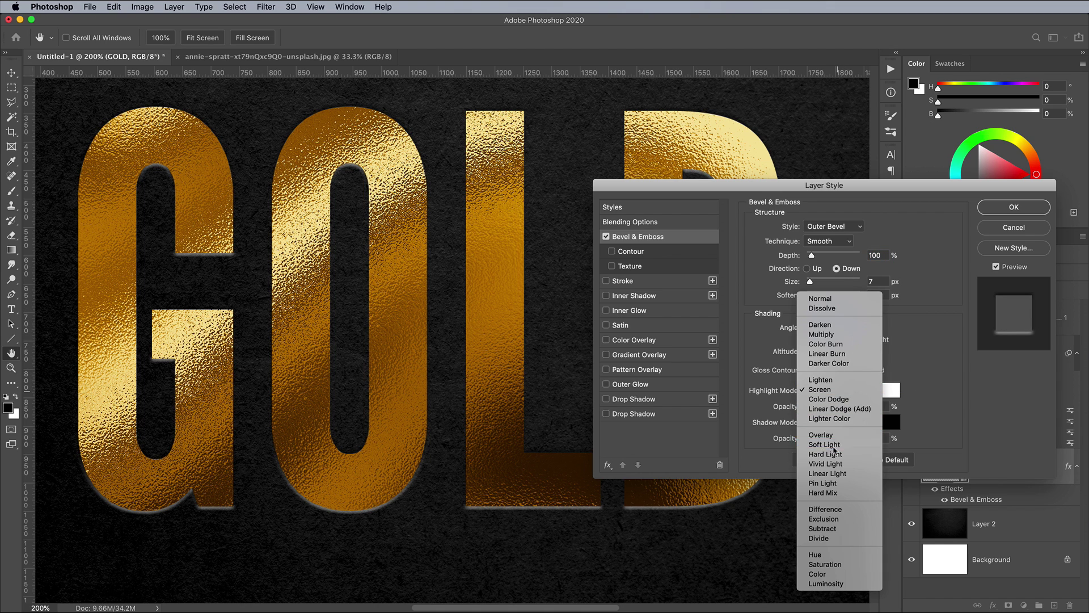
left_click(835, 445)
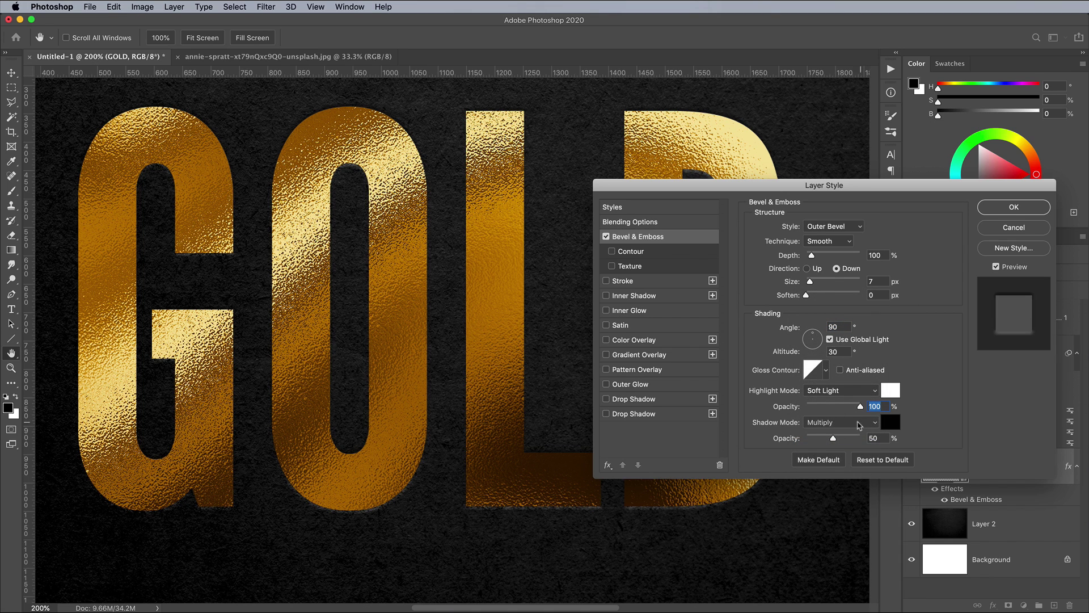
left_click(857, 426)
left_click(830, 532)
left_click_drag(833, 438, 875, 438)
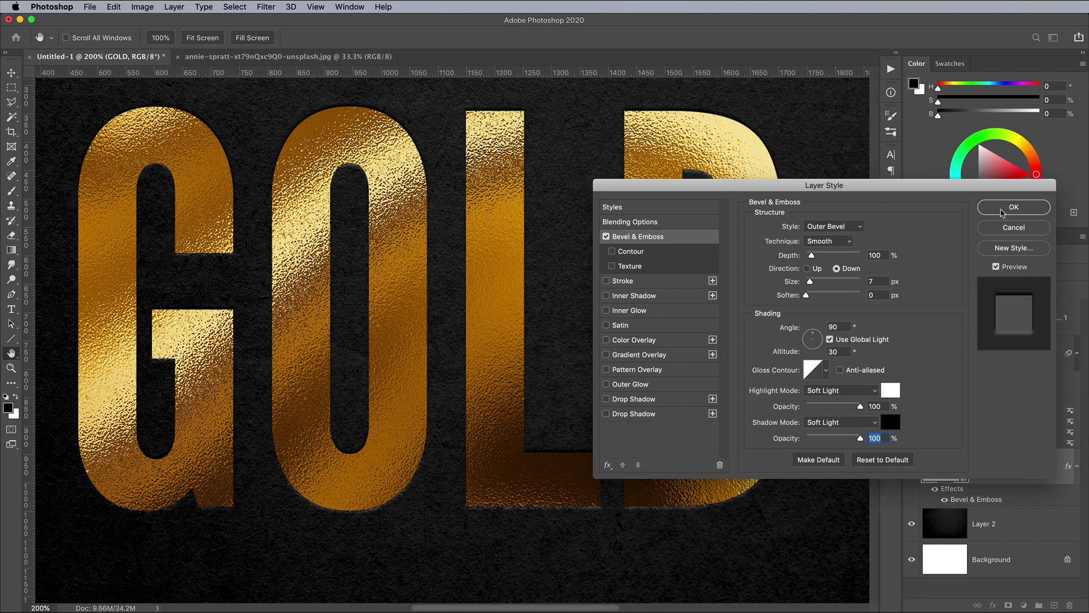
left_click(1002, 211)
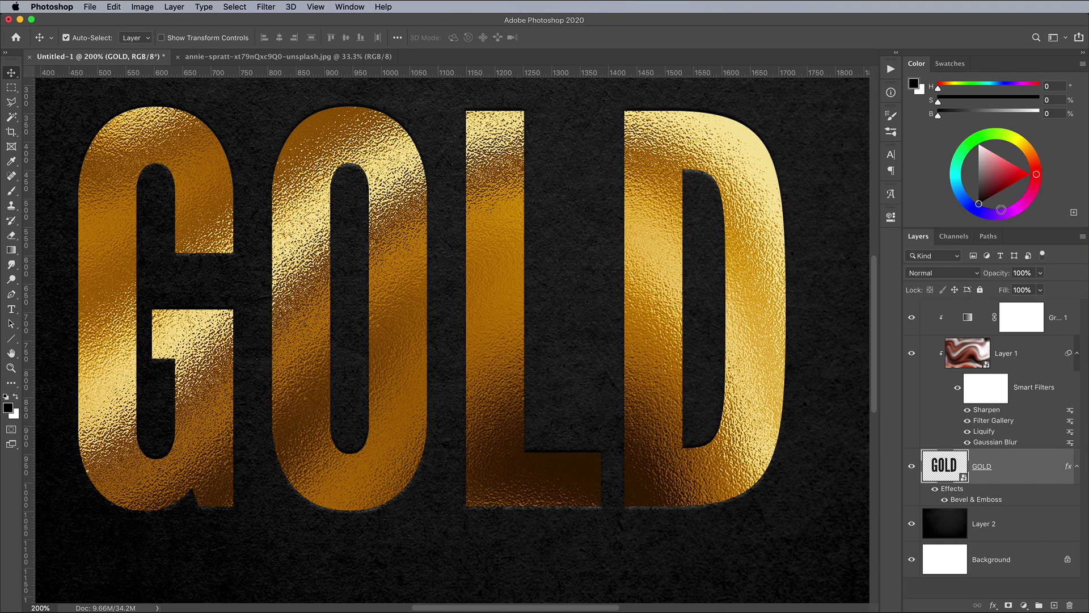
Step: Apply a Median noise filter with radius 4 to the GOLD text
left_click(266, 7)
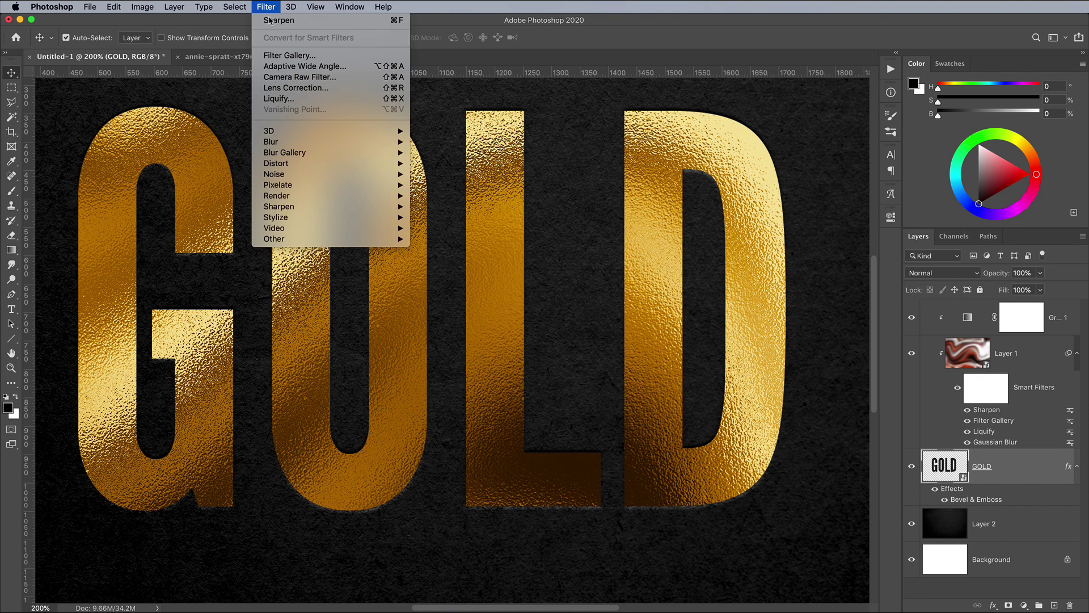
mouse_move(381, 174)
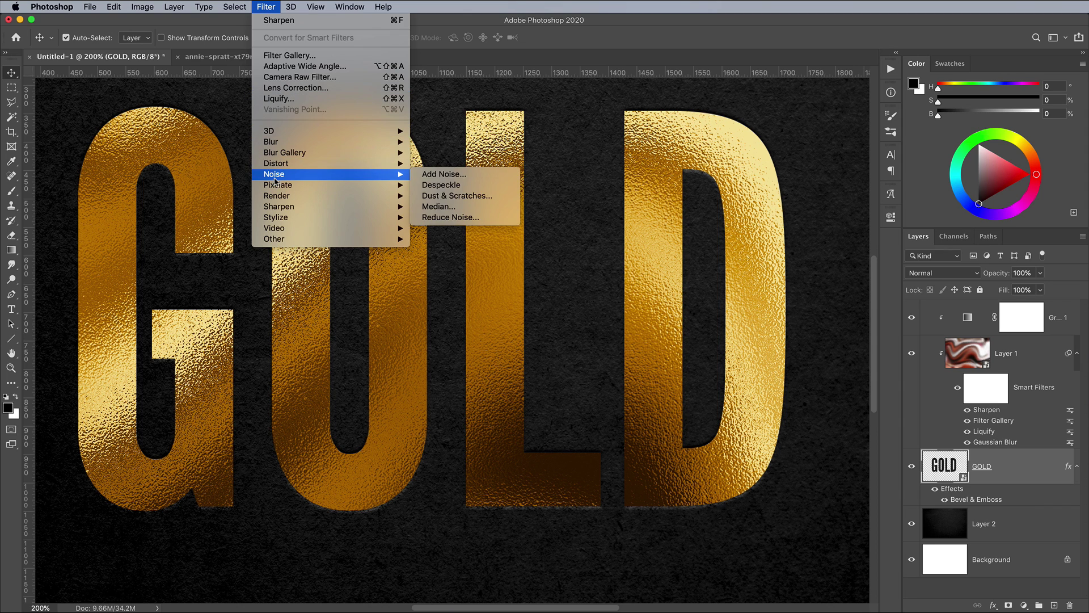
left_click(438, 206)
type("4")
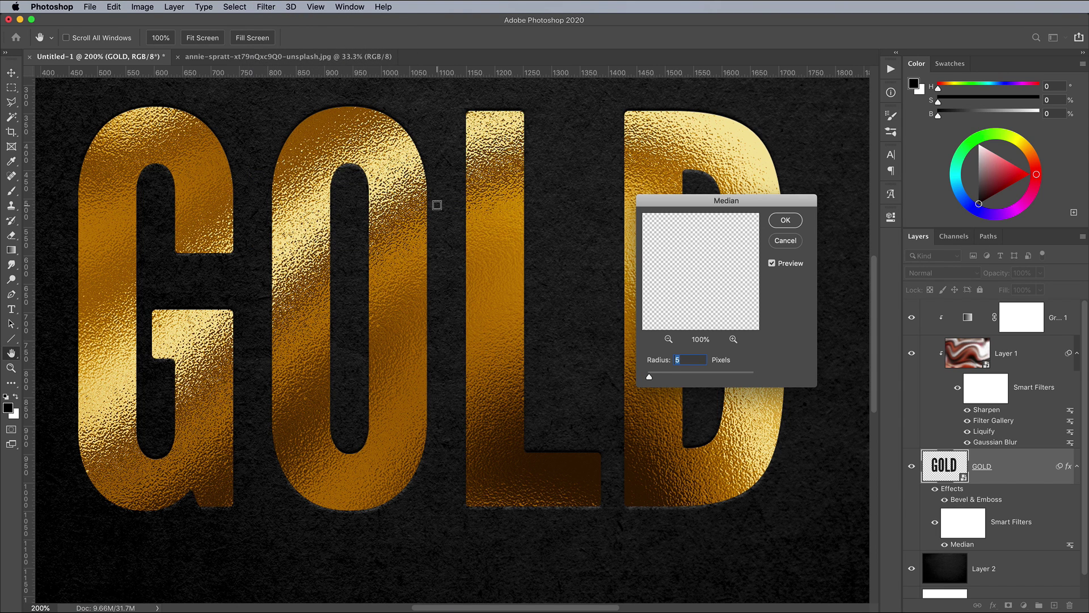
key("Return")
Step: Add a Ripple distortion with Large size and amount 16 to the GOLD text
left_click(265, 6)
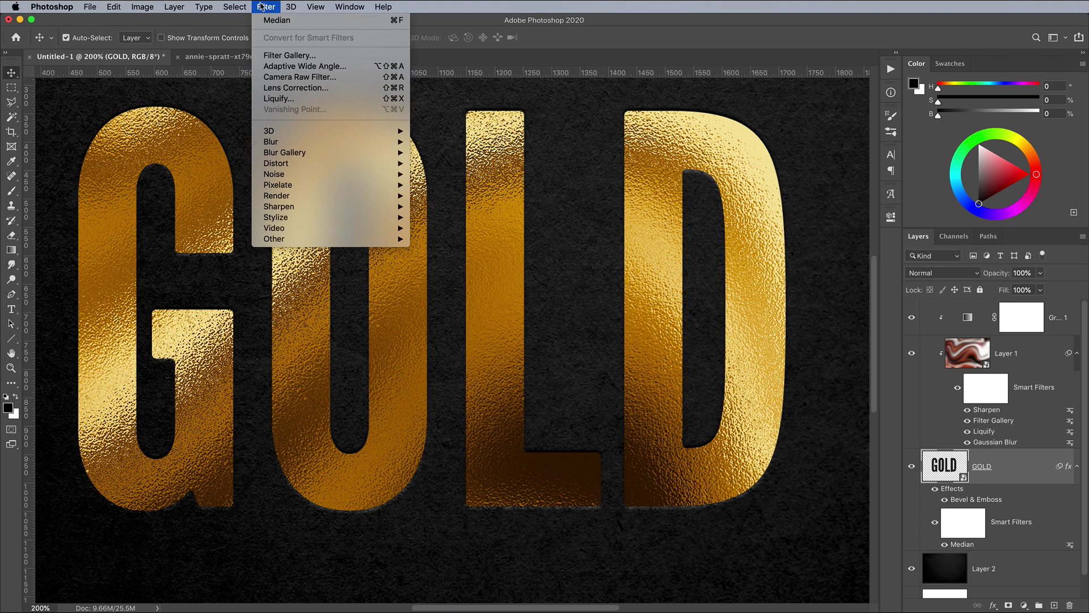
mouse_move(291, 163)
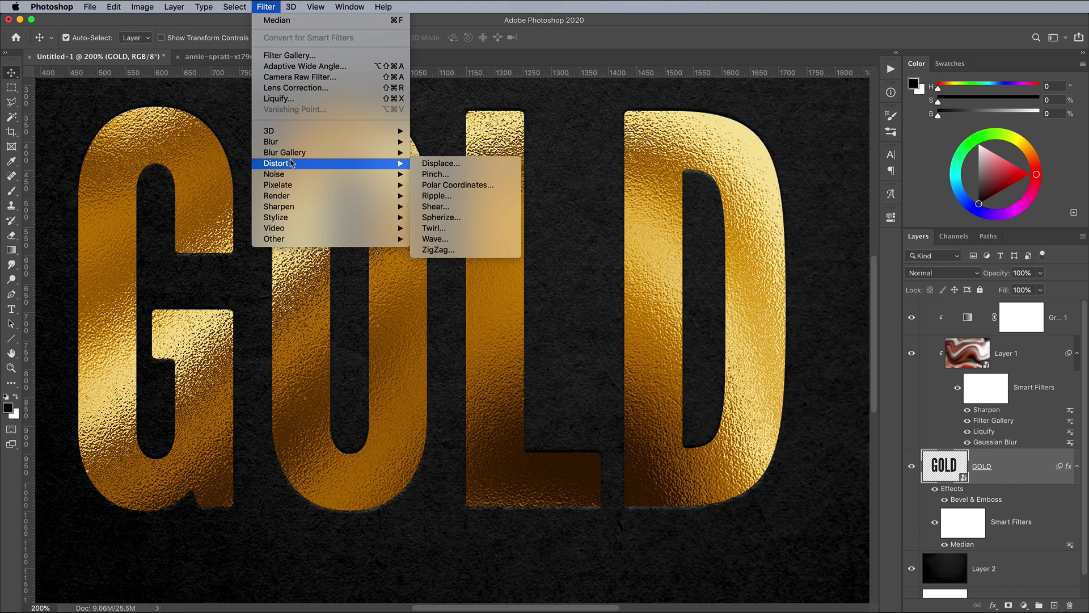
left_click(435, 196)
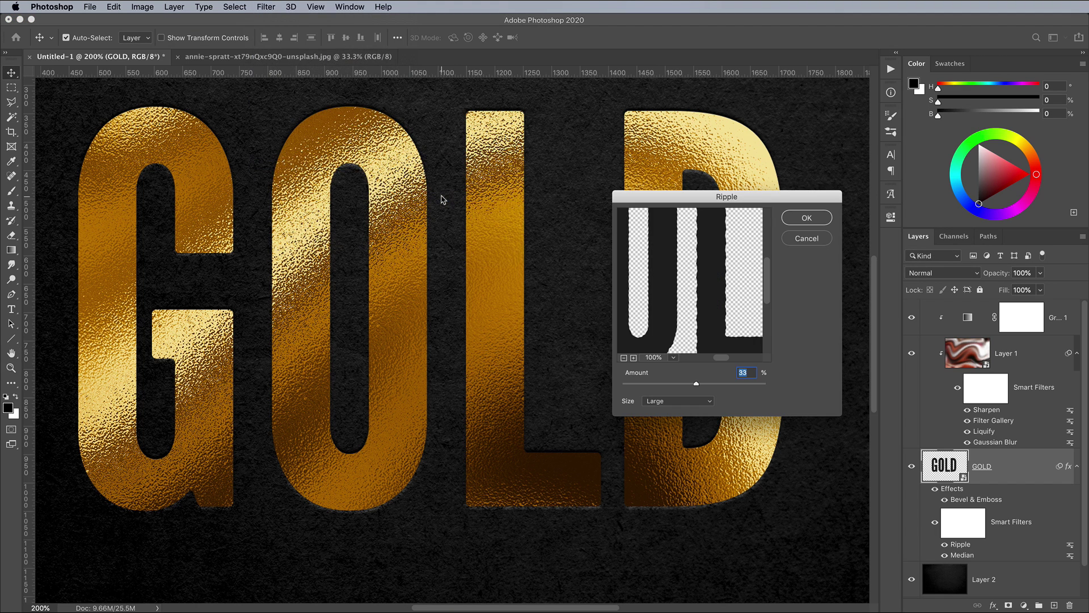
left_click(669, 401)
left_click(669, 402)
mouse_move(696, 384)
left_mouse_down()
mouse_move(682, 385)
mouse_move(697, 386)
left_mouse_up()
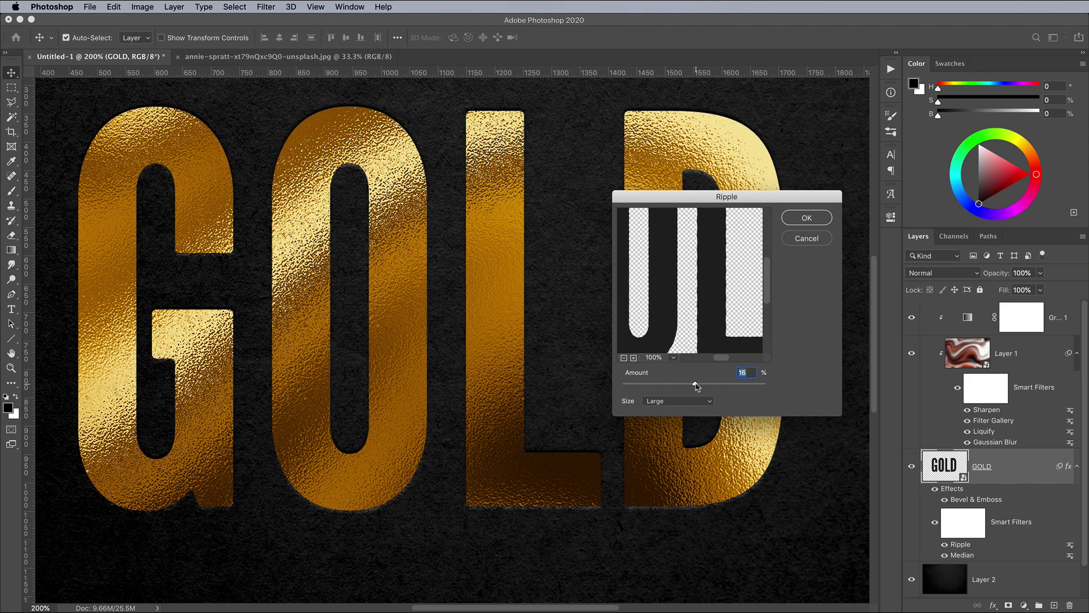
left_click(802, 220)
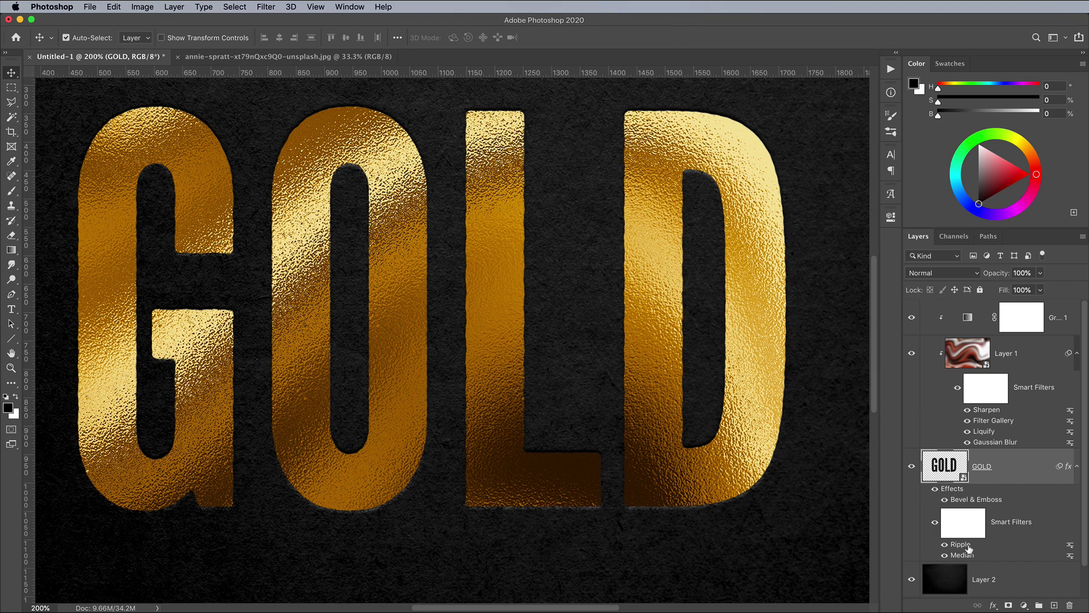
double_click(967, 546)
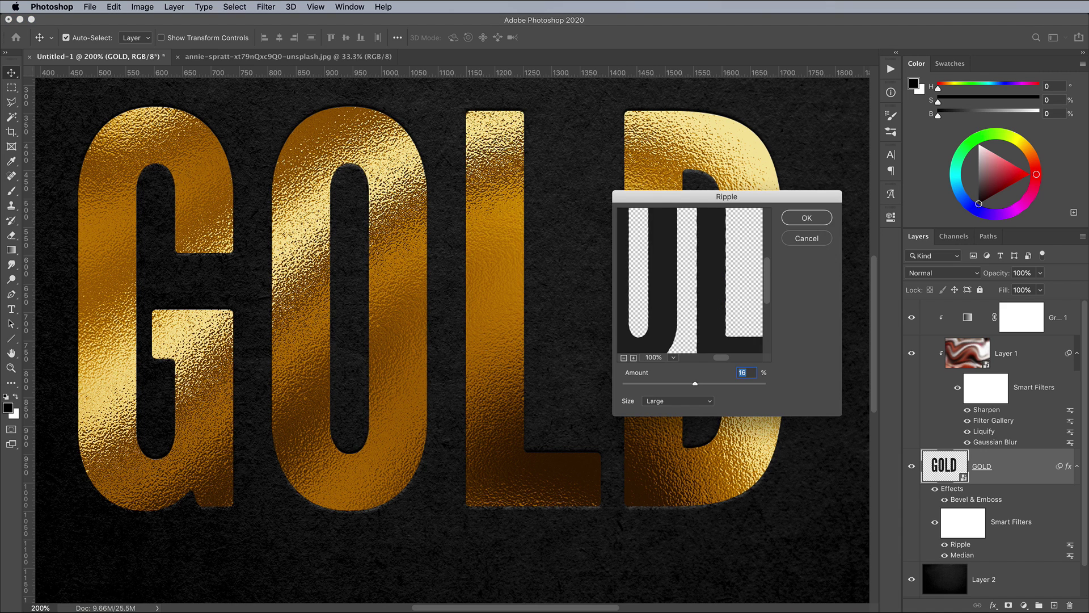
key("Return")
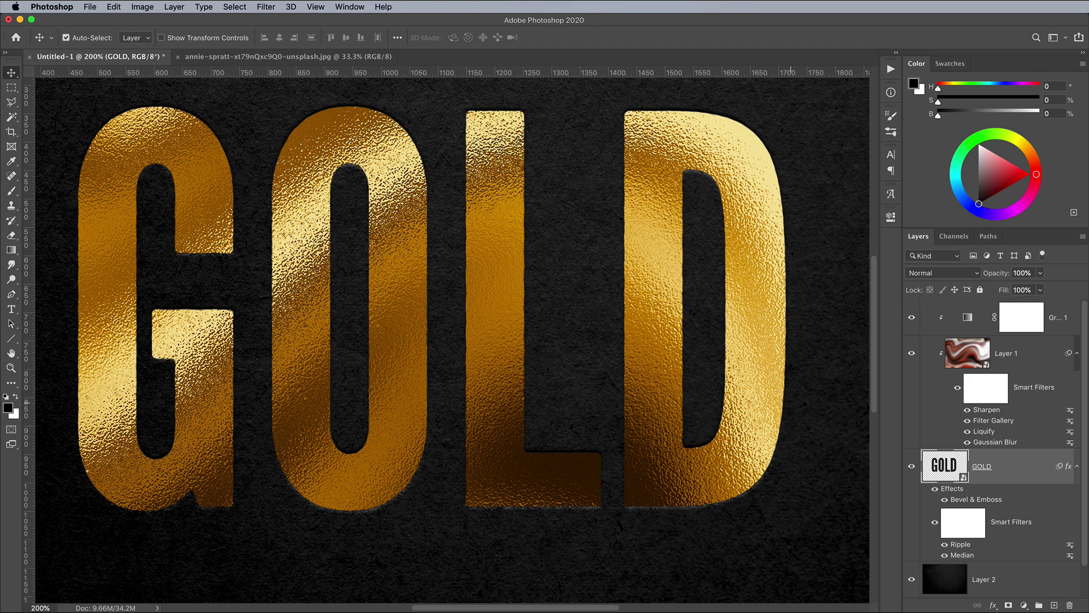
Step: Inside the GOLD smart object, replace the word GOLD with FOIL
key("super+minus")
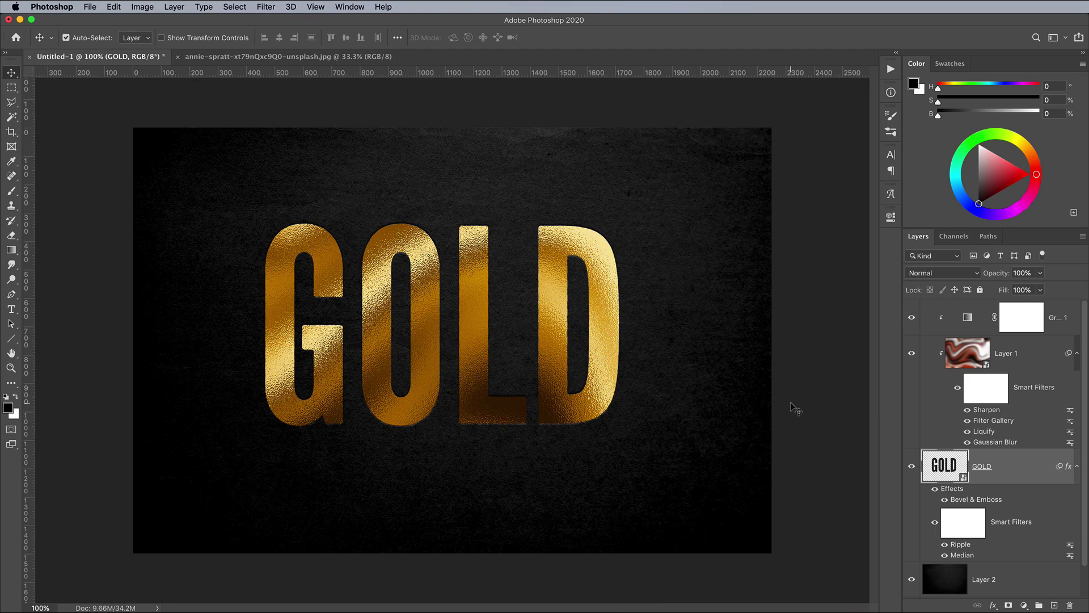
double_click(944, 462)
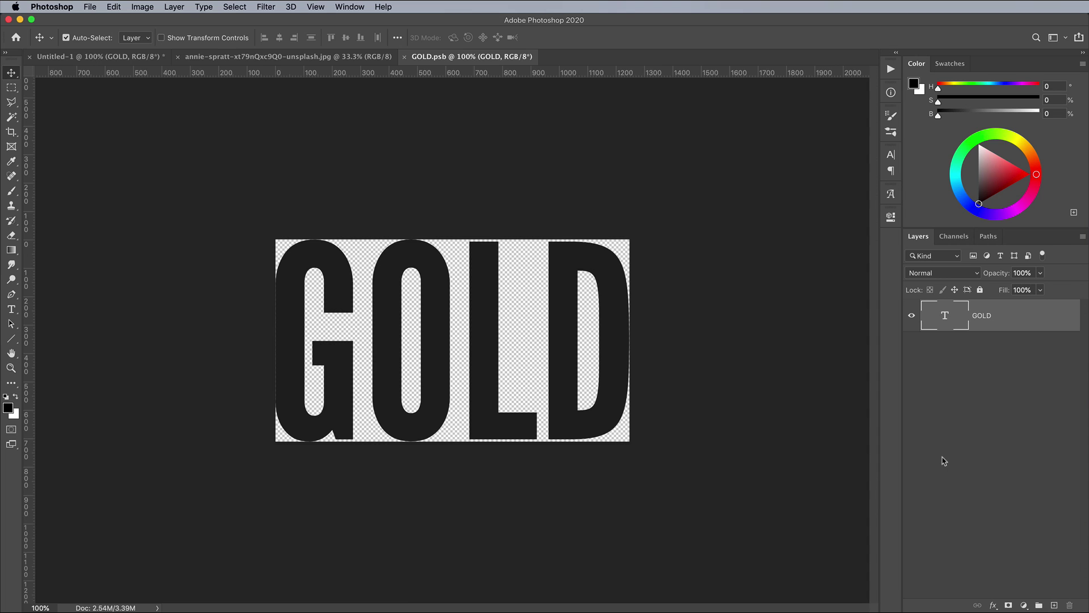
key("t")
double_click(440, 318)
type("FOIL")
Step: Set the text to the Casey font with All Caps off, then save and close the smart object
key("super+a")
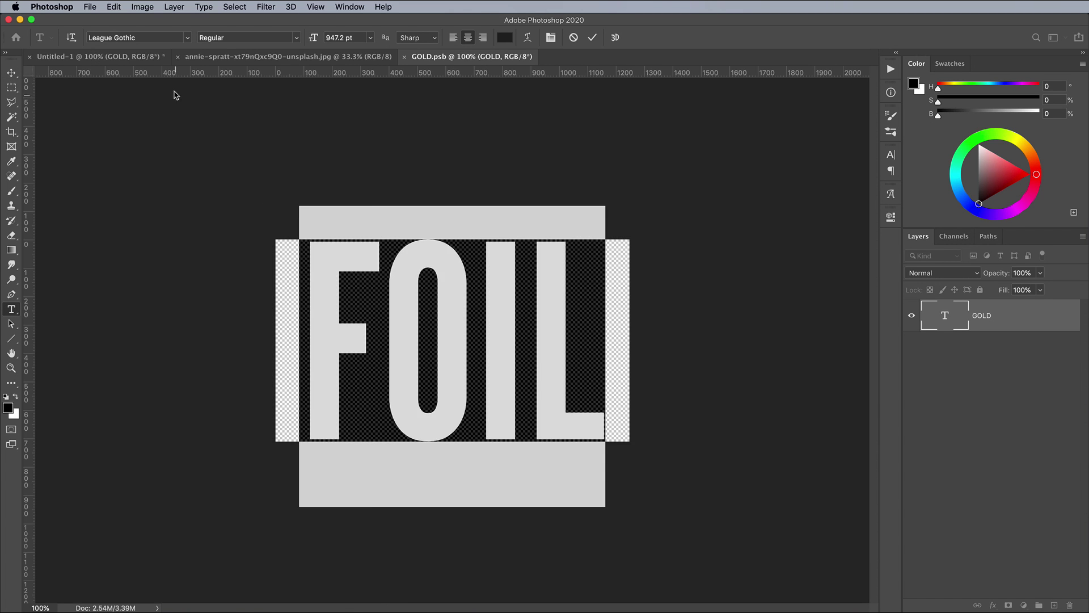
left_click(136, 38)
type("Casey")
left_click(891, 154)
left_click(785, 241)
key("super+Return")
key("v")
key("super+s")
key("super+w")
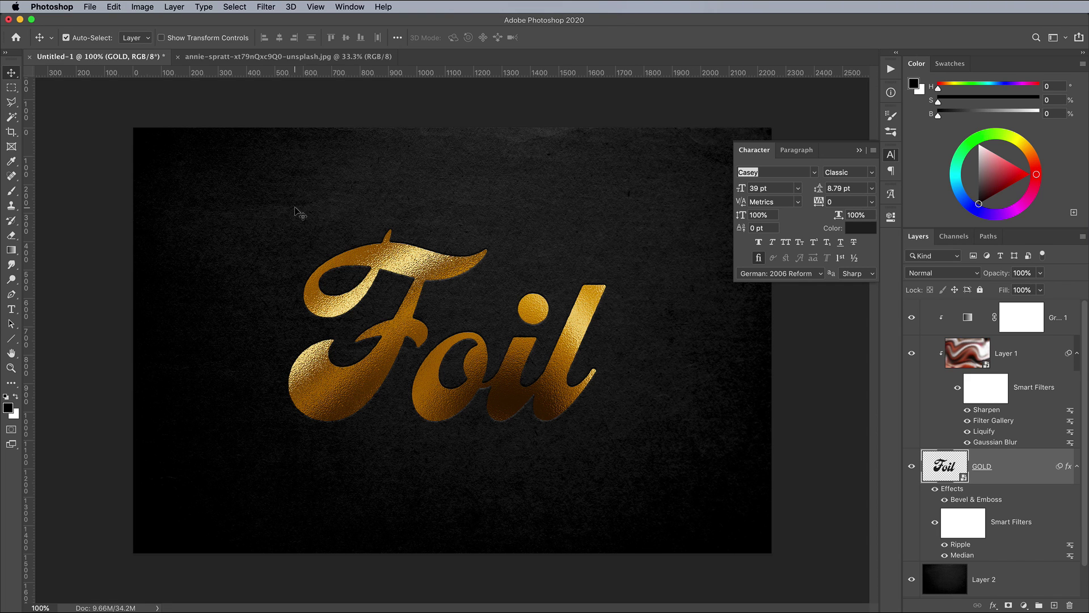
Step: Hide the Foil layer and paste the Illustrator WANDERLUST artwork as enlarged pixels into the smart object, saving it
double_click(942, 472)
left_click(911, 315)
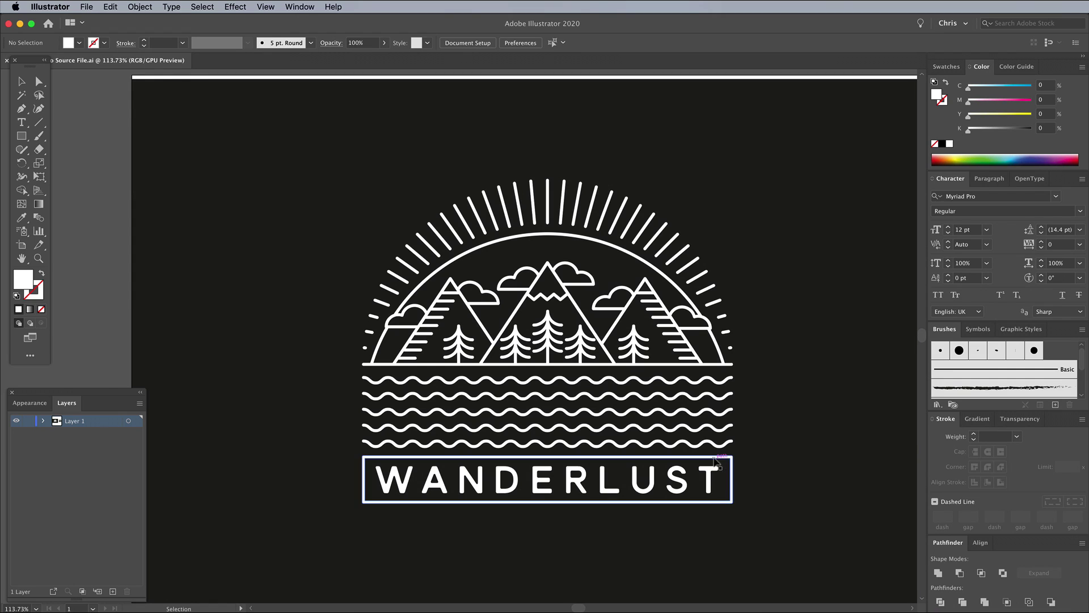
left_click_drag(331, 156, 440, 221)
key("super+Tab")
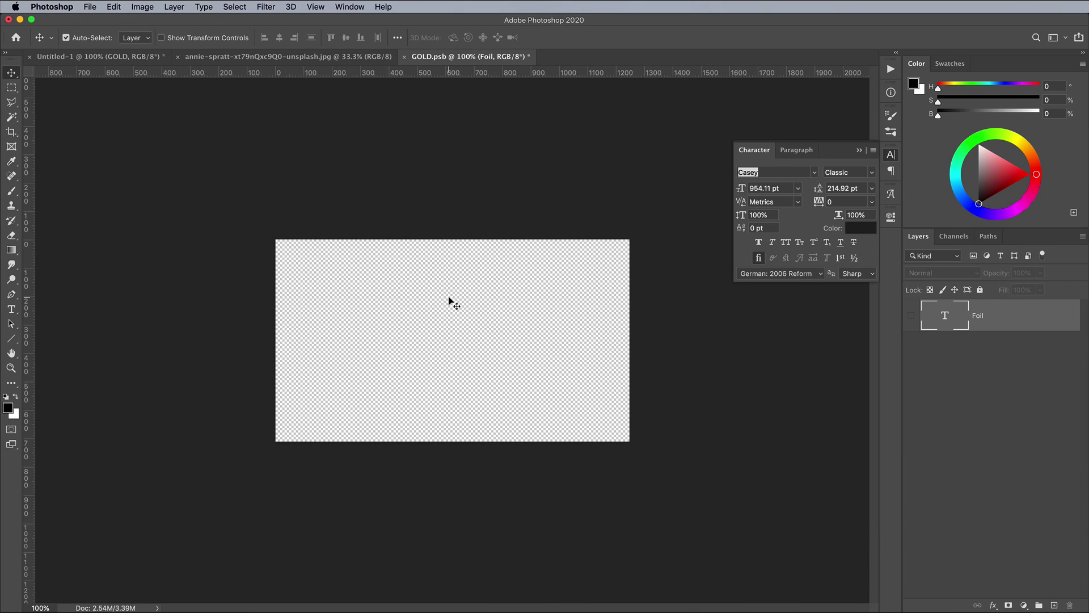
key("super+v")
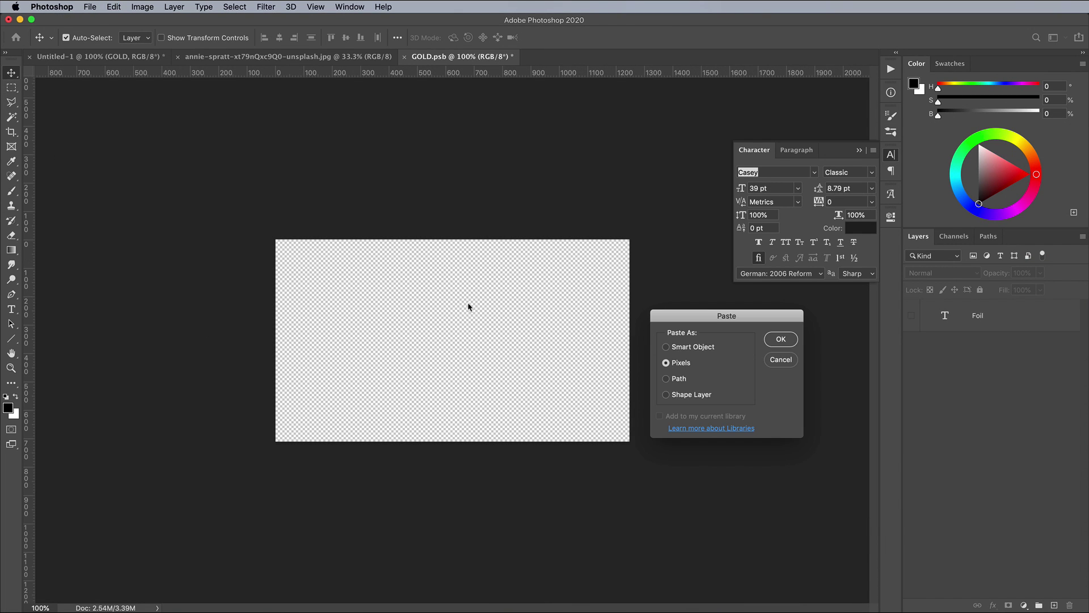
left_click(778, 340)
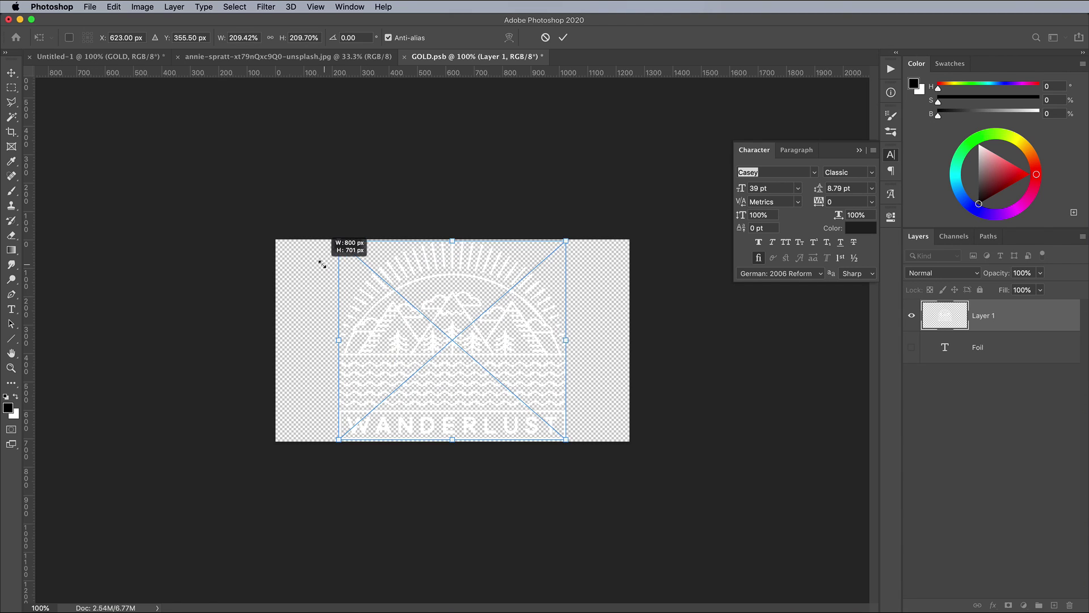
key("Return")
key("super+s")
key("super+w")
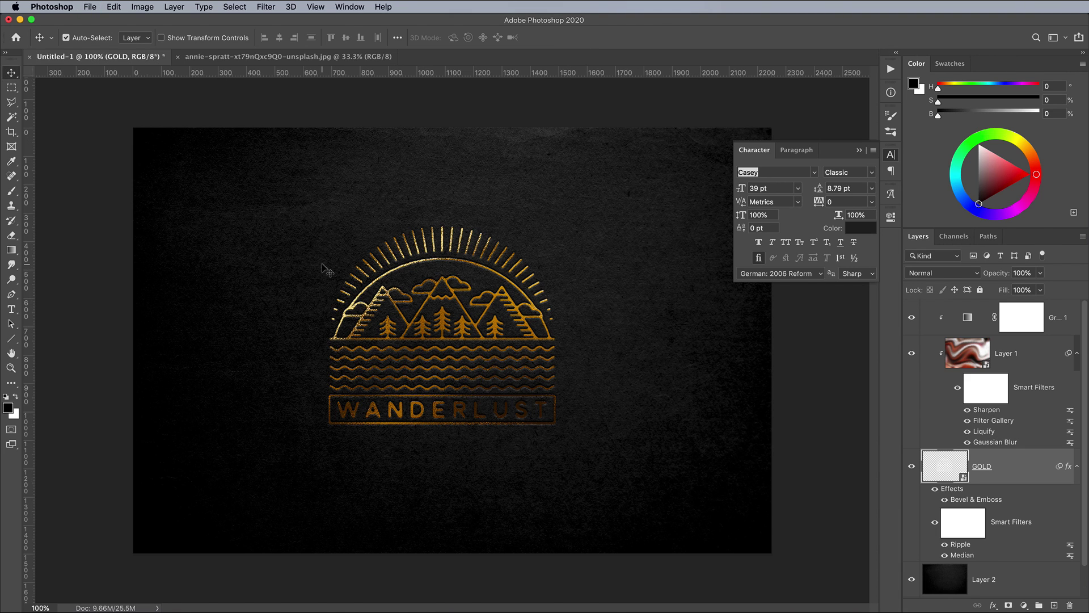
key("super+equal")
Step: Invert the dark paper texture layer (Layer 2) so it becomes white
left_click(890, 154)
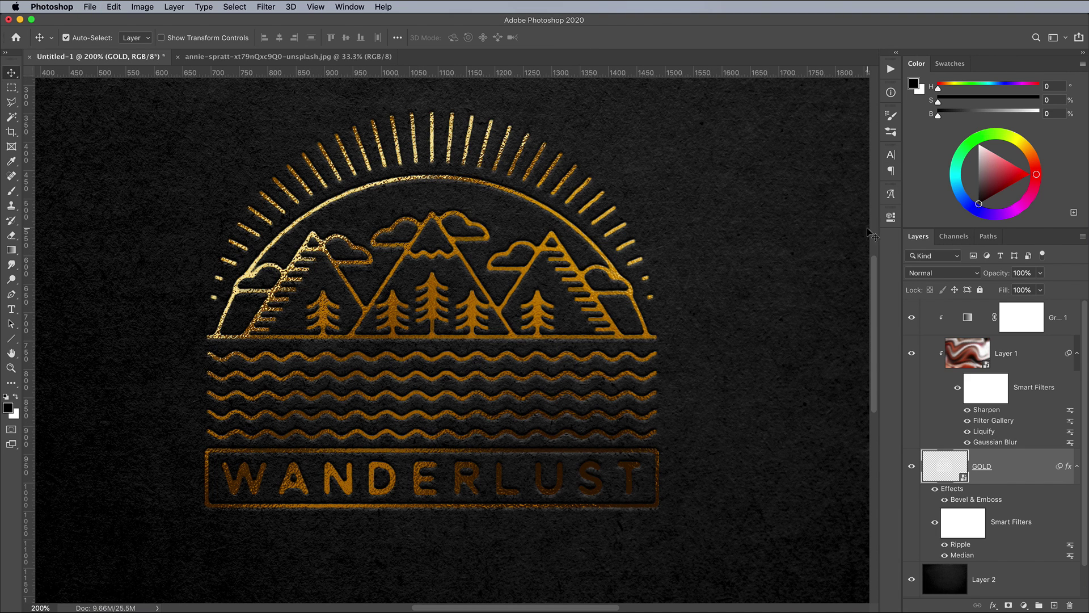
left_click(987, 579)
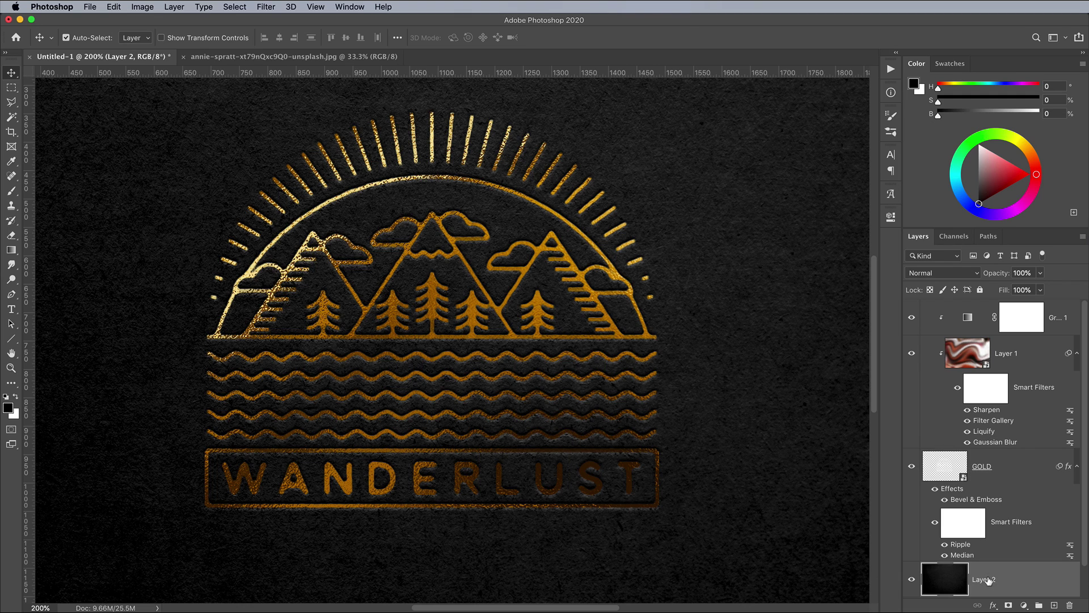
key("super+i")
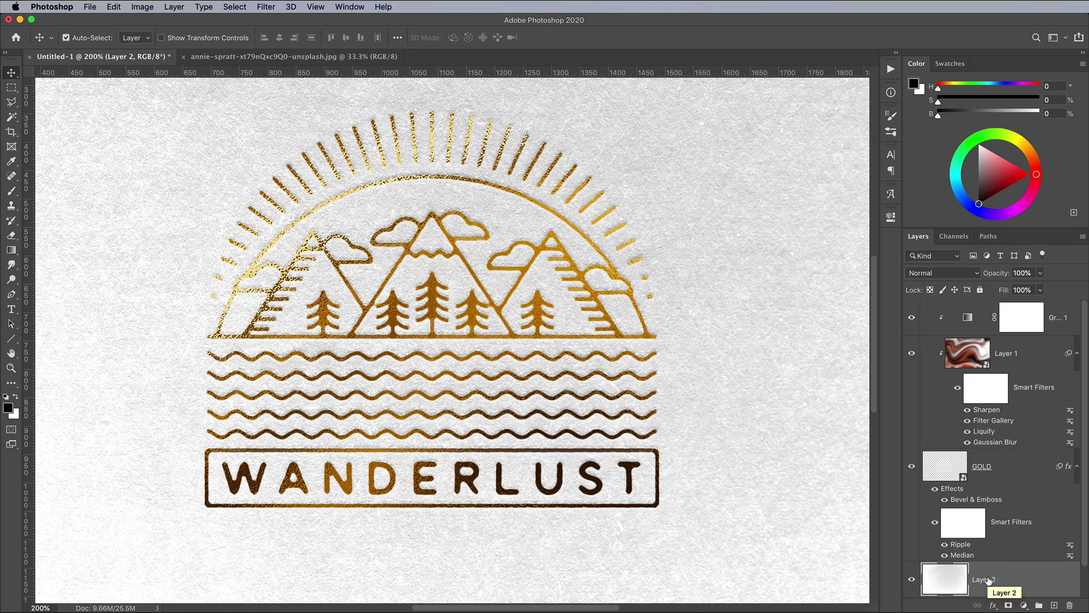